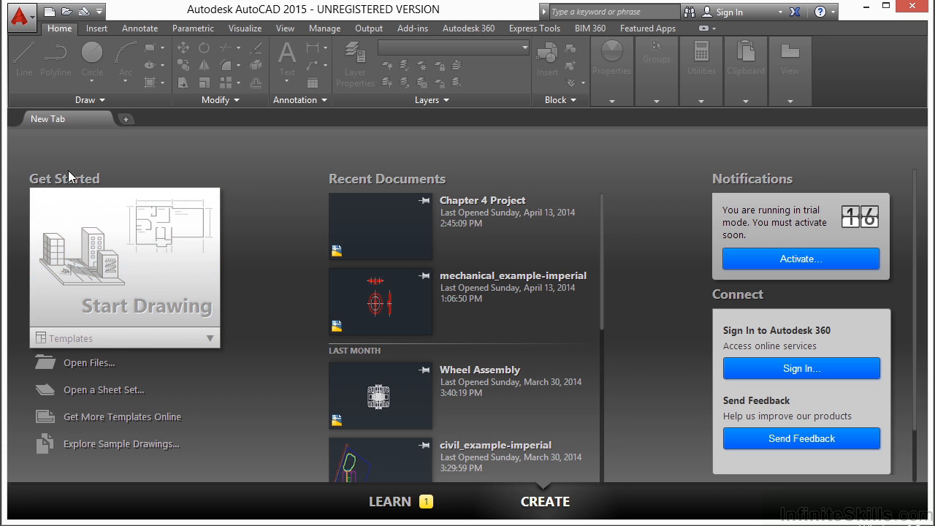
Start a new drawing from the acad.dwt template.
left_click(79, 341)
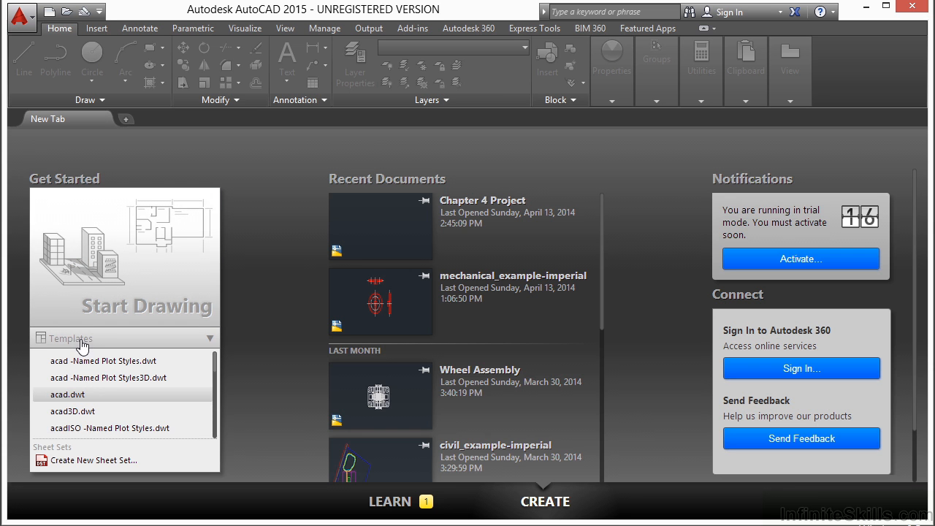
left_click(79, 398)
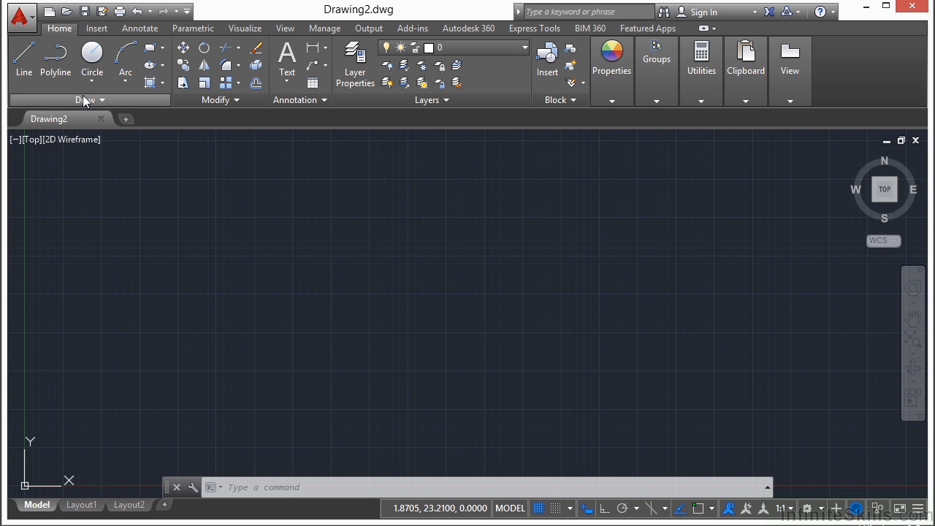
Draw a single line segment sloping slightly upward to the right in the empty drawing.
left_click(26, 62)
left_click(207, 236)
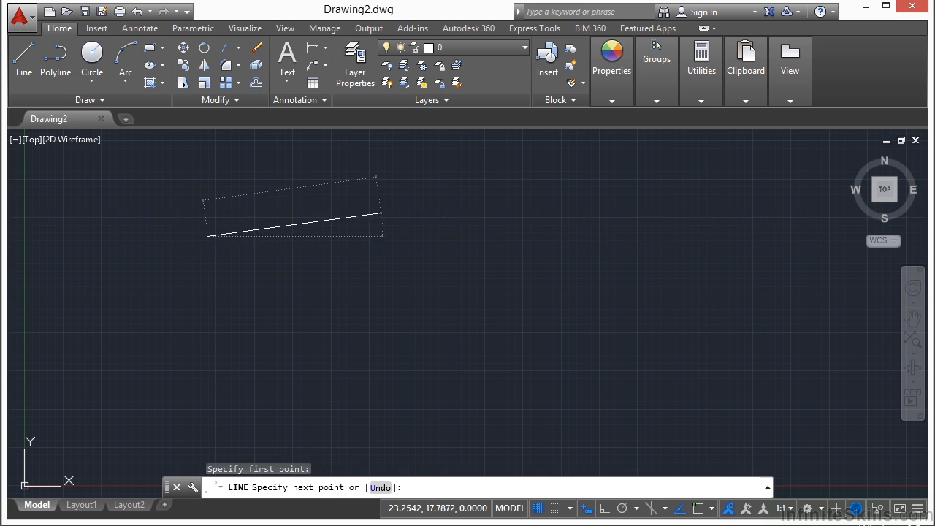
left_click(380, 213)
key("Return")
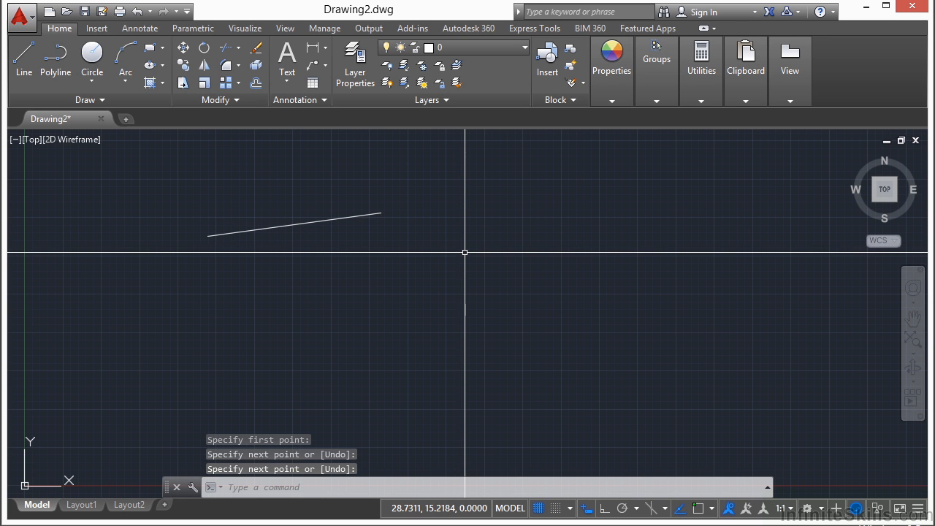
Draw a second sloping line segment just below the first one, roughly parallel to it.
type("LINE")
key("Return")
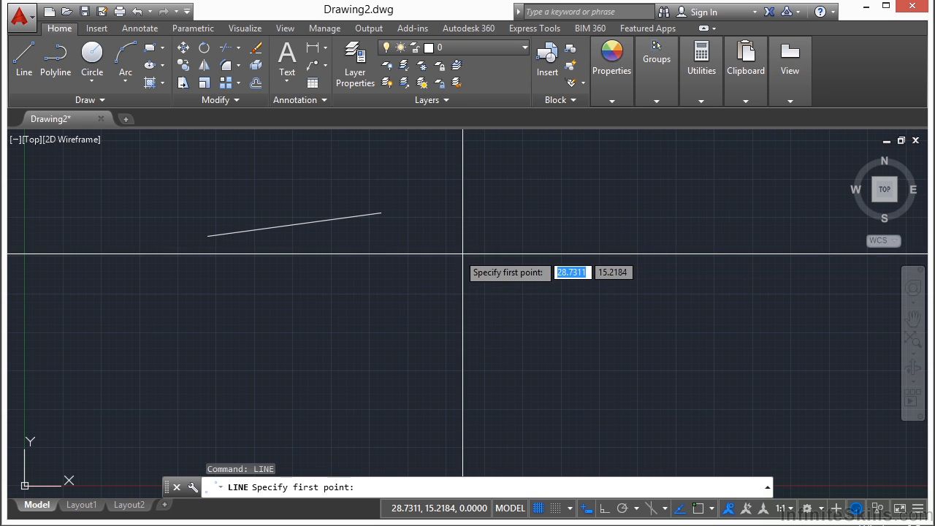
left_click(209, 273)
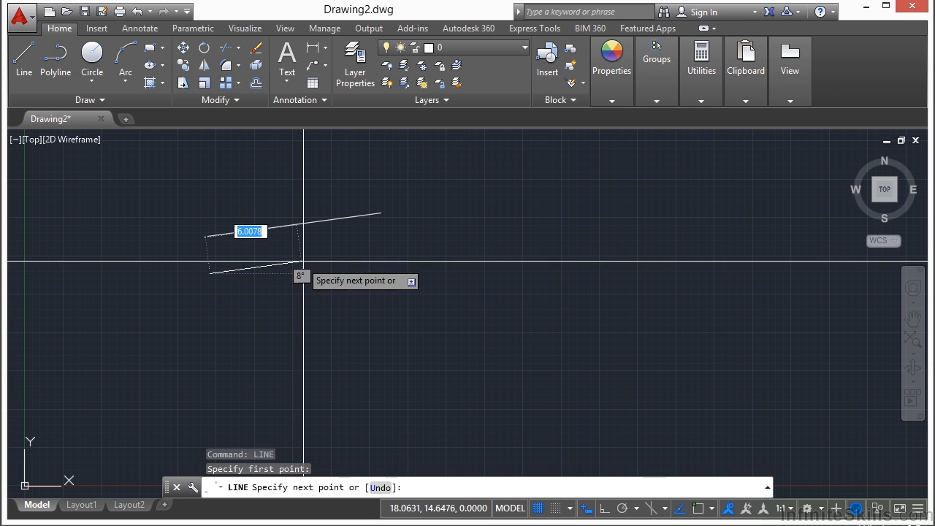
left_click(398, 243)
key("Return")
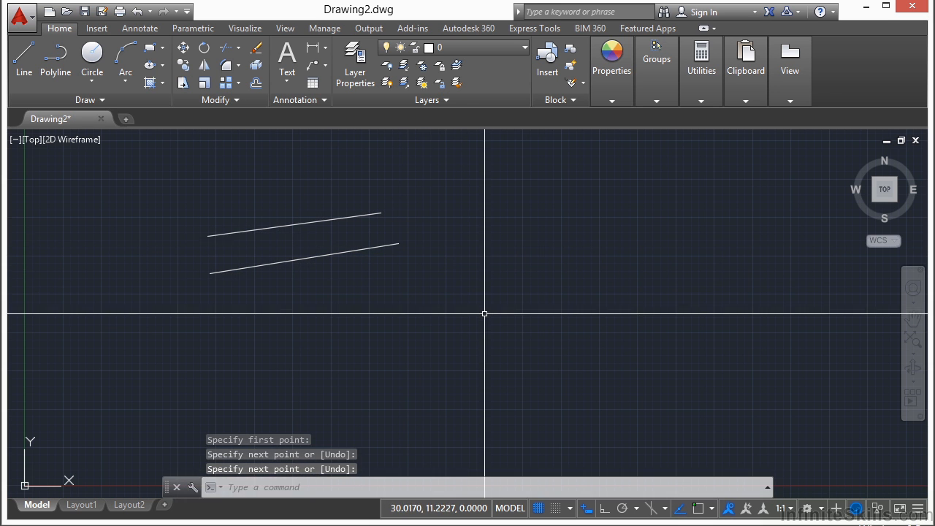
Draw a third sloping line segment below the two existing lines.
type("L")
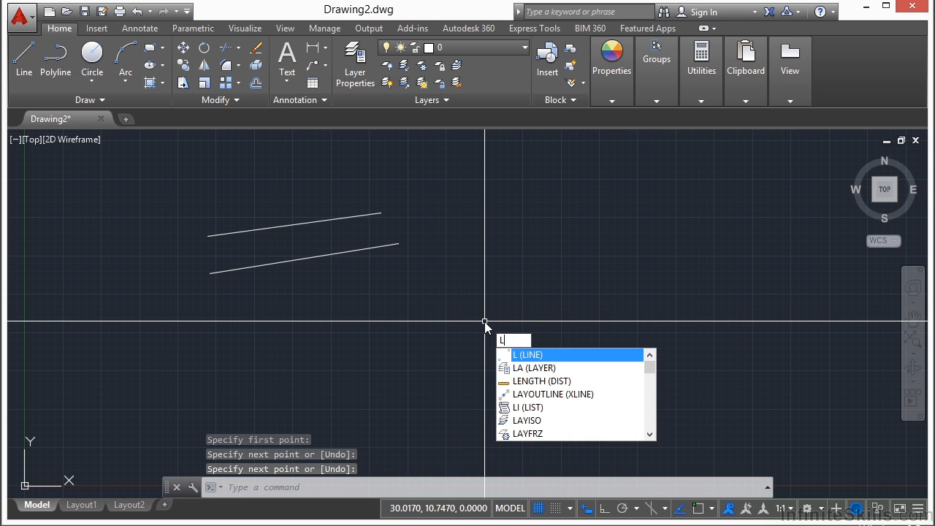
key("Return")
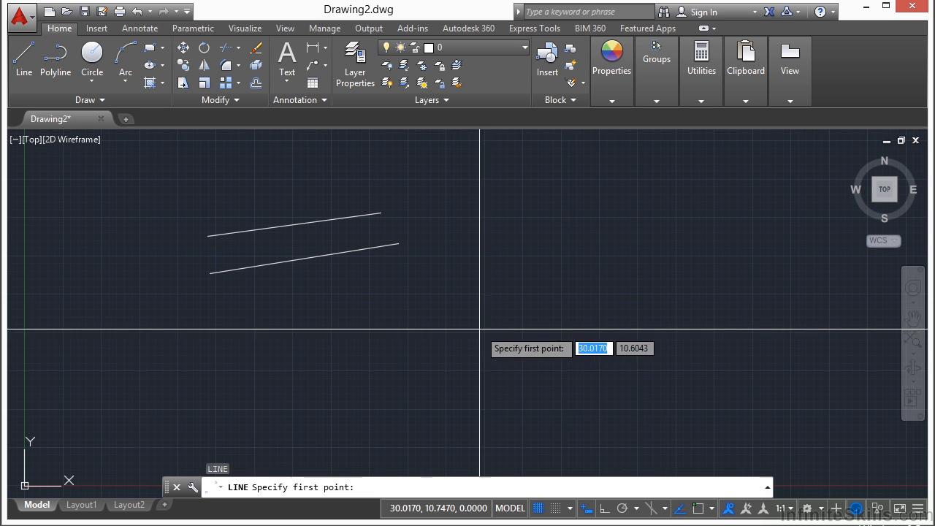
left_click(217, 326)
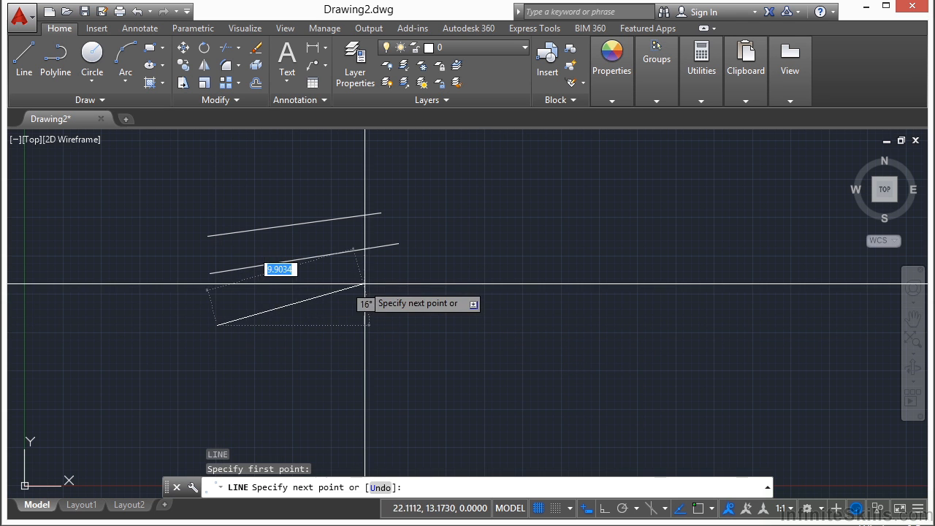
left_click(478, 287)
key("Return")
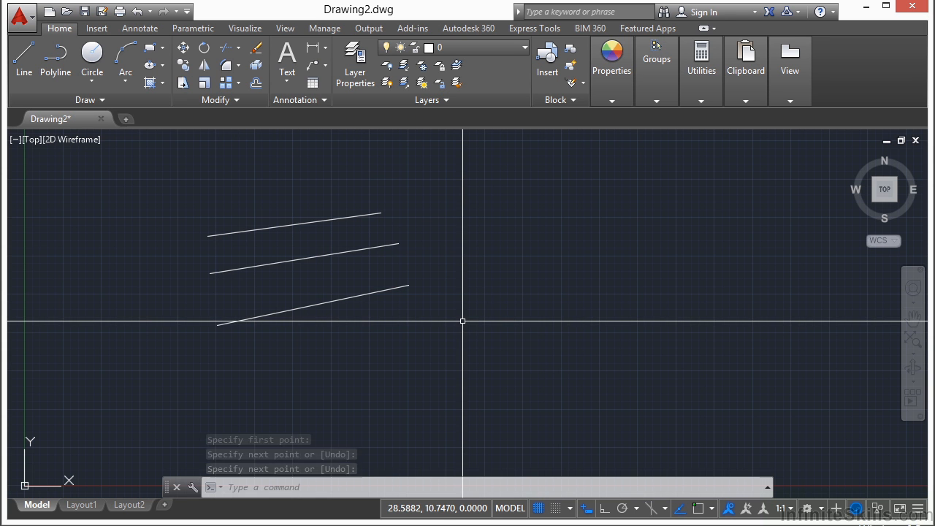
Erase all three sloping lines with one crossing selection.
type("e")
key("Return")
left_click(462, 321)
left_click(361, 199)
key("Return")
Draw one long, nearly horizontal line segment in the upper part of the empty drawing.
type("line")
key("Return")
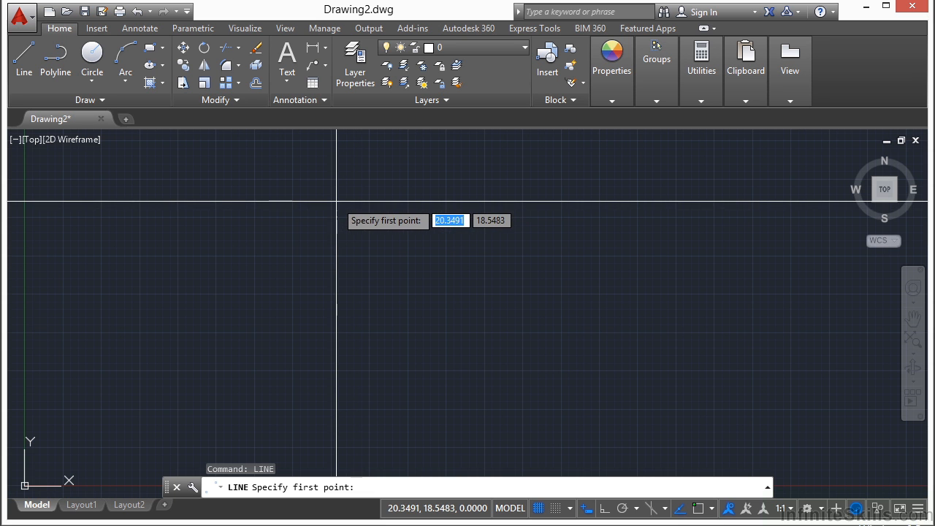
left_click(247, 197)
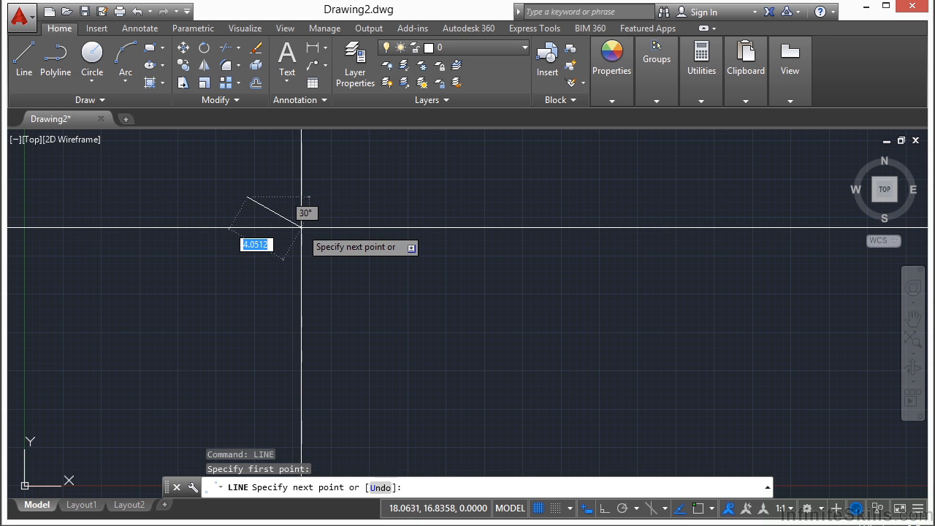
left_click(464, 182)
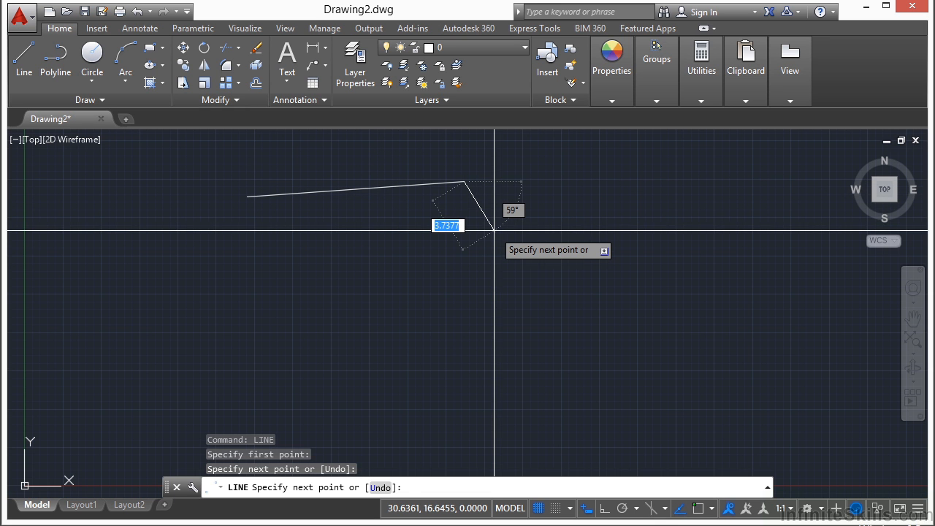
key("Return")
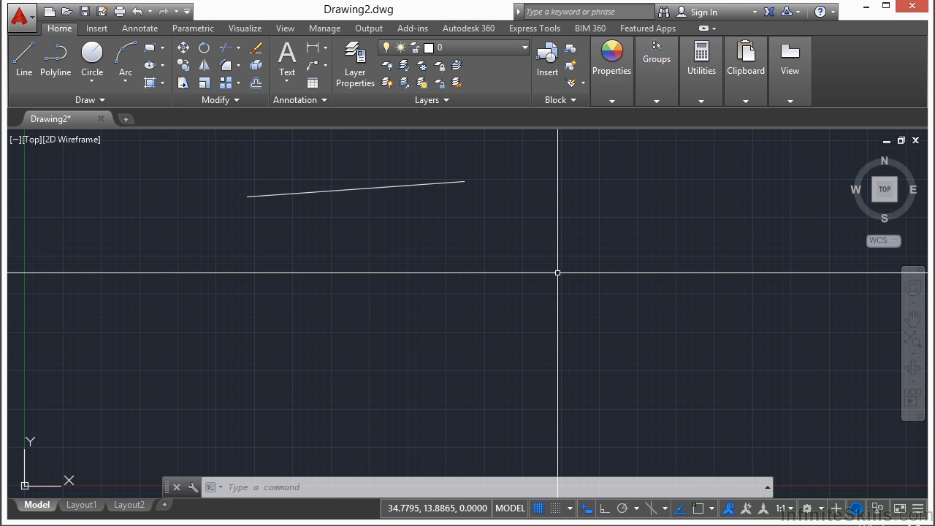
Select the long, nearly horizontal line with a crossing selection and erase it.
left_click(438, 209)
left_click(409, 161)
key("Return")
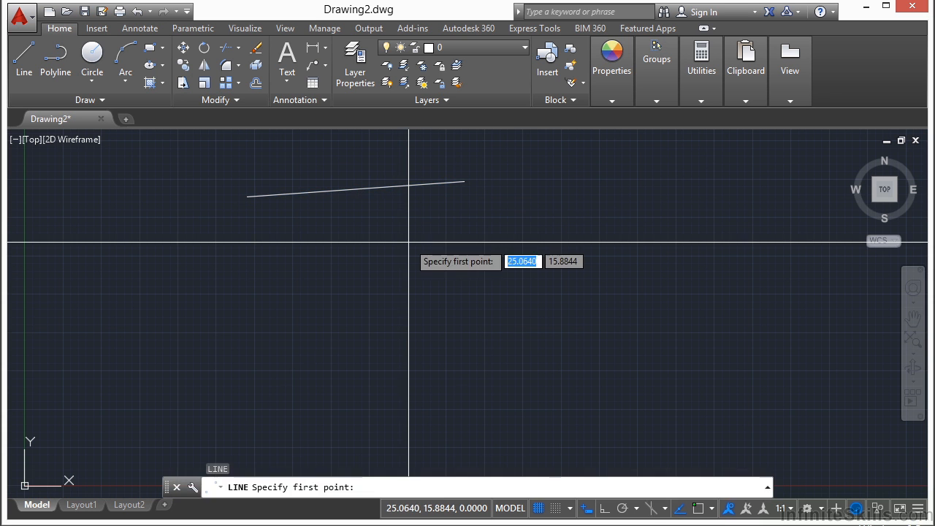
key("Escape")
key("Escape")
left_click(413, 221)
left_click(397, 176)
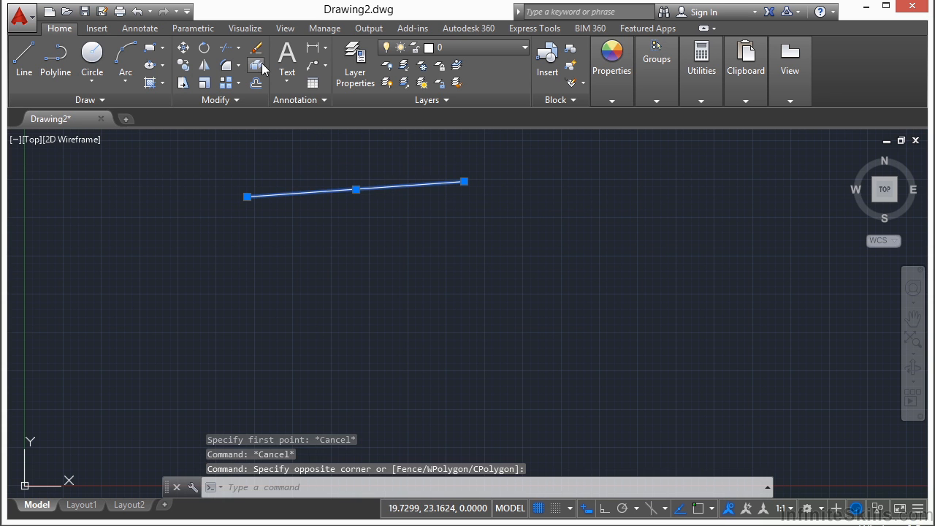
left_click(255, 48)
key("Return")
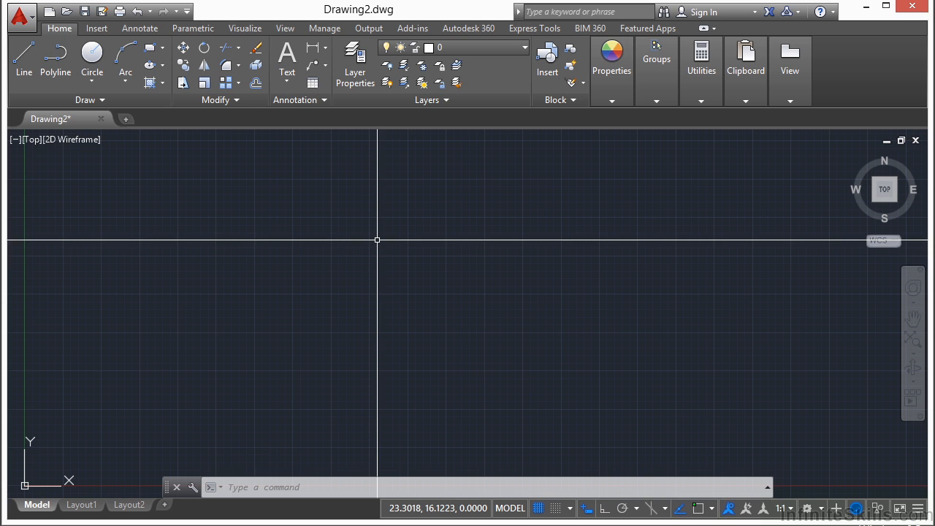
Set the drawing units to Architectural length with 0'-0 1/16" precision and Inches as the insertion scale.
double_click(315, 248)
key("Escape")
type("UNITS")
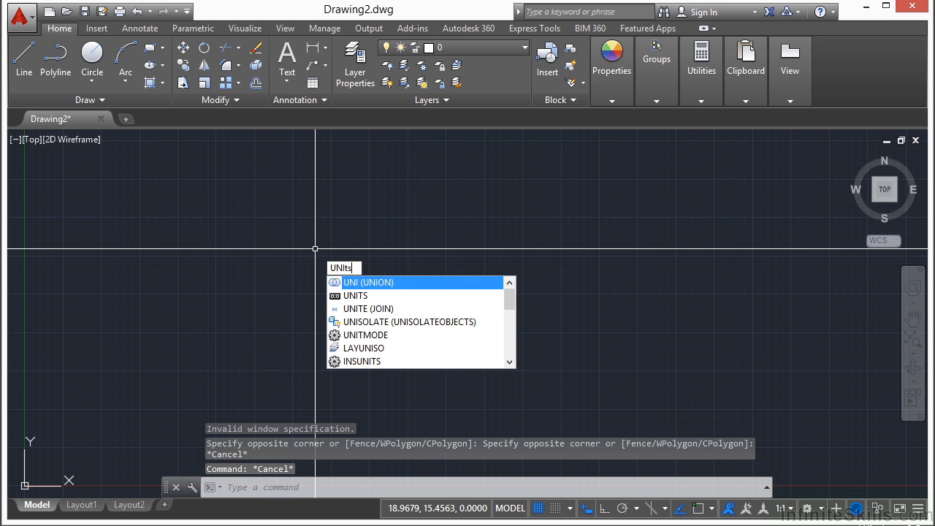
key("Return")
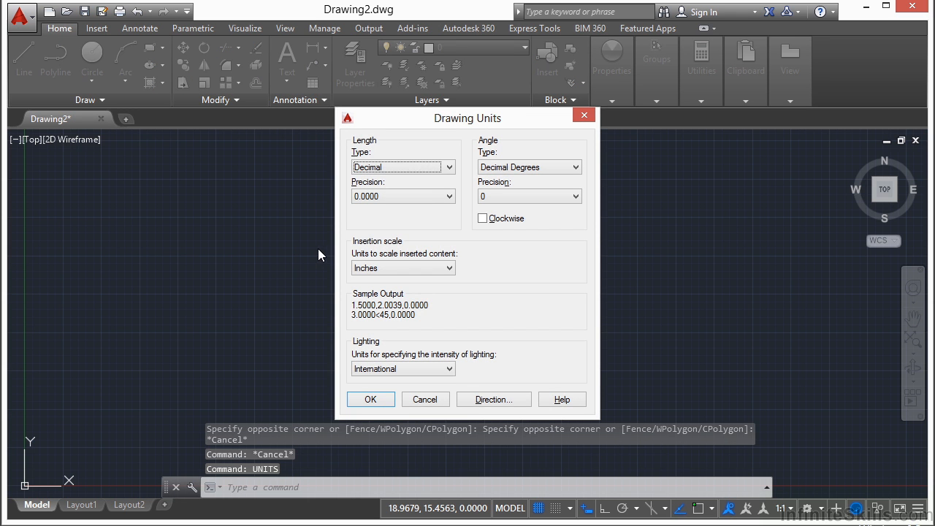
left_click(450, 167)
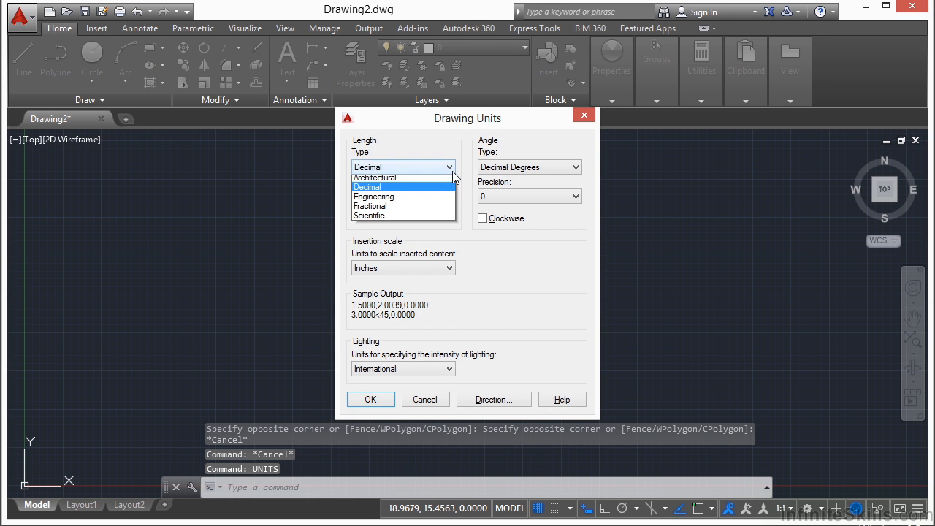
left_click(409, 180)
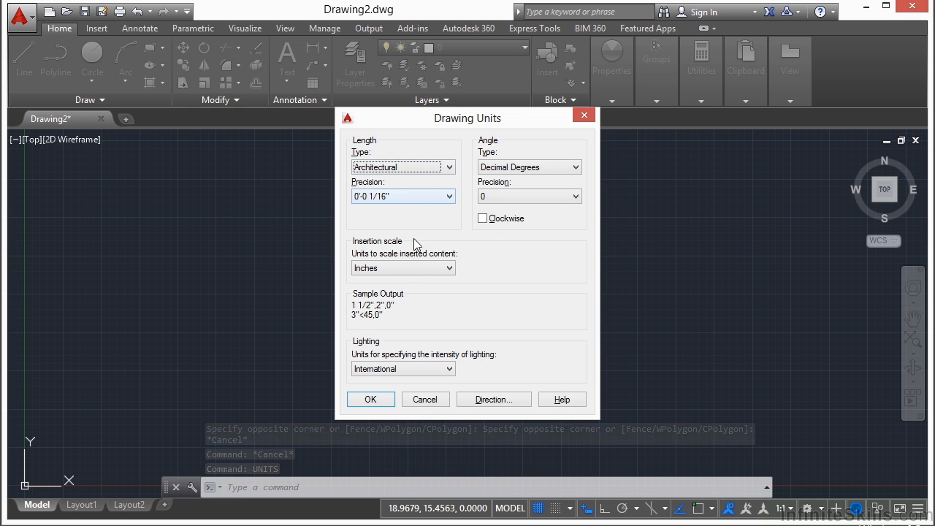
left_click(386, 268)
left_click(385, 279)
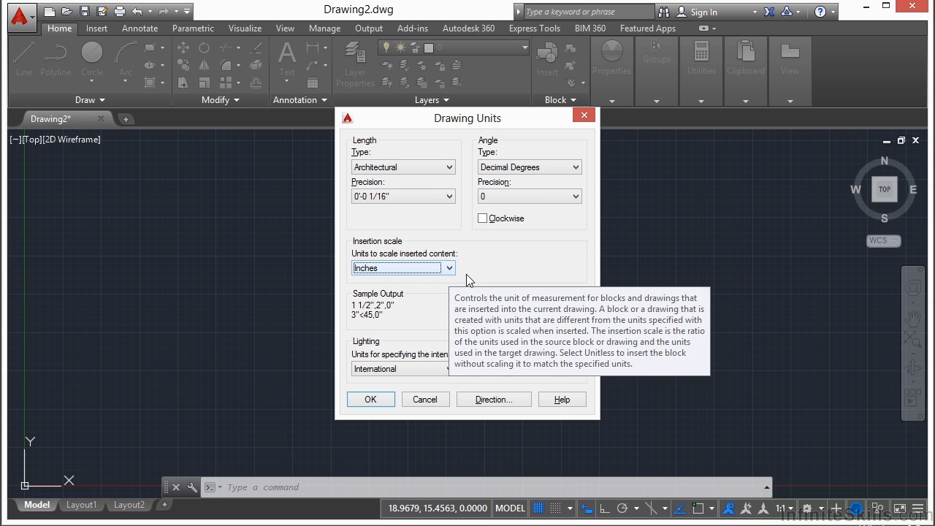
left_click(375, 398)
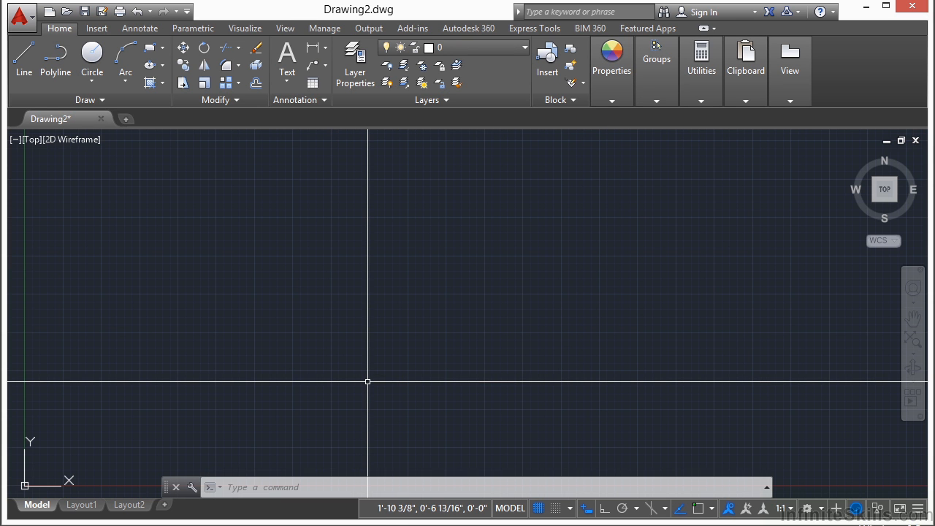
Begin a line with its first point at the origin, 0,0.
type("line")
key("Return")
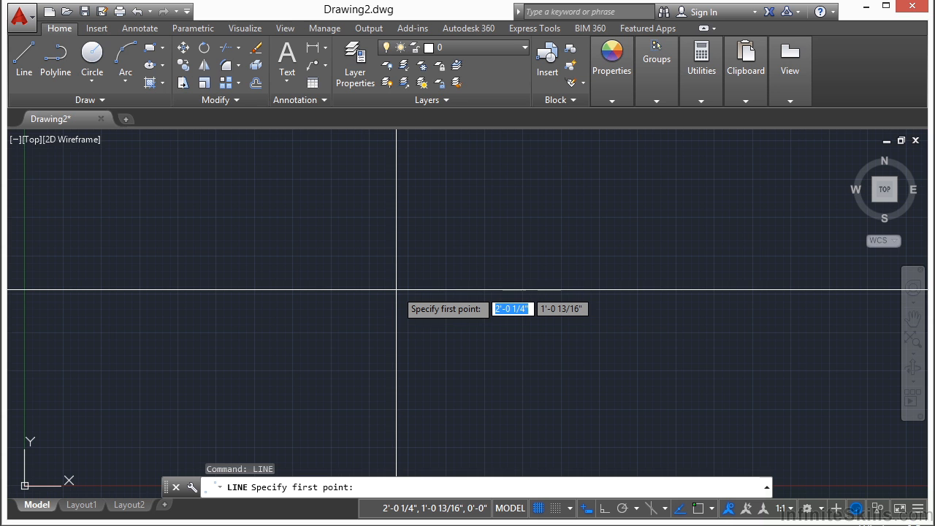
type("0")
key("Tab")
type("0")
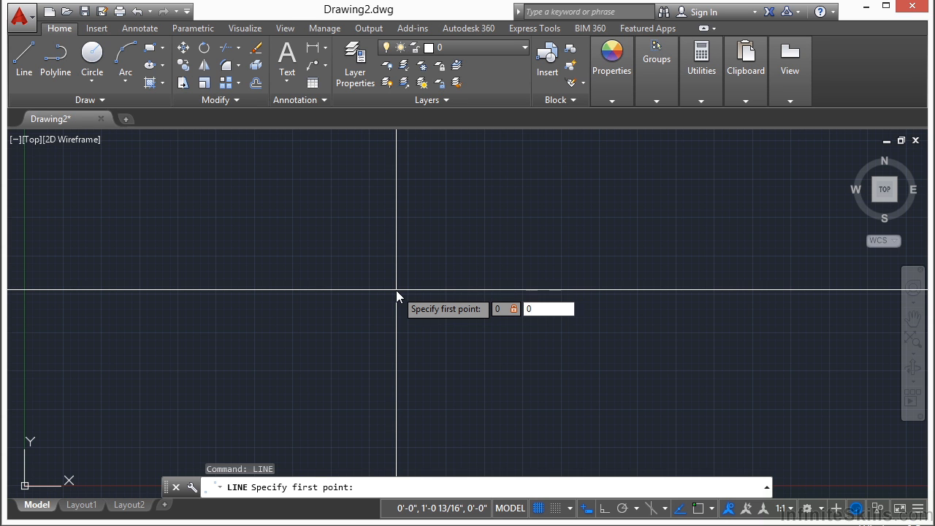
key("Return")
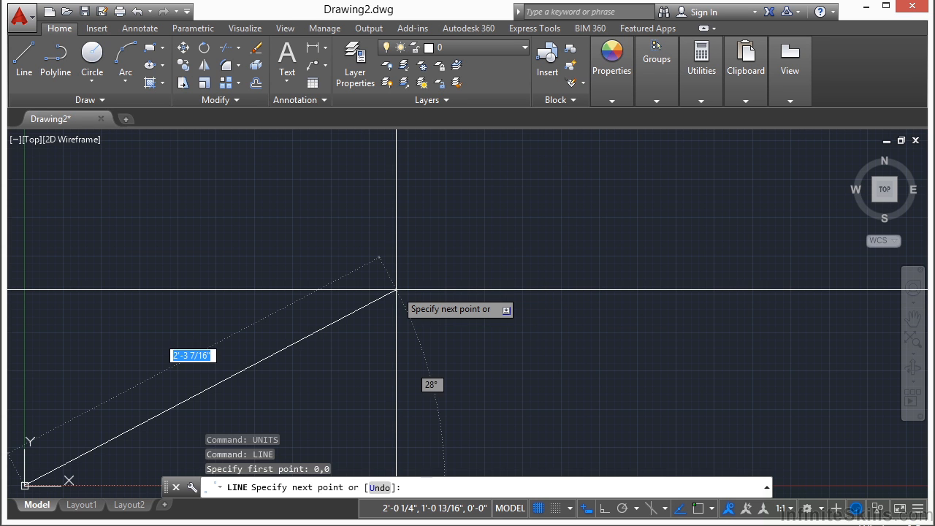
mouse_move(313, 323)
middle_mouse_down()
mouse_move(397, 254)
mouse_move(544, 194)
middle_mouse_up()
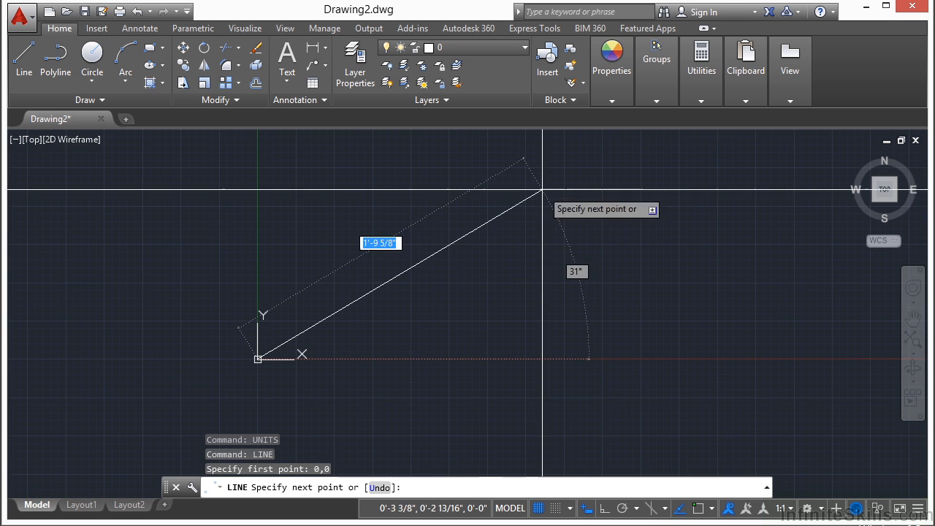
middle_click_drag(365, 321, 421, 277)
middle_click_drag(323, 329, 315, 315)
scroll(359, 310, "down", 4)
middle_click_drag(518, 300, 438, 375)
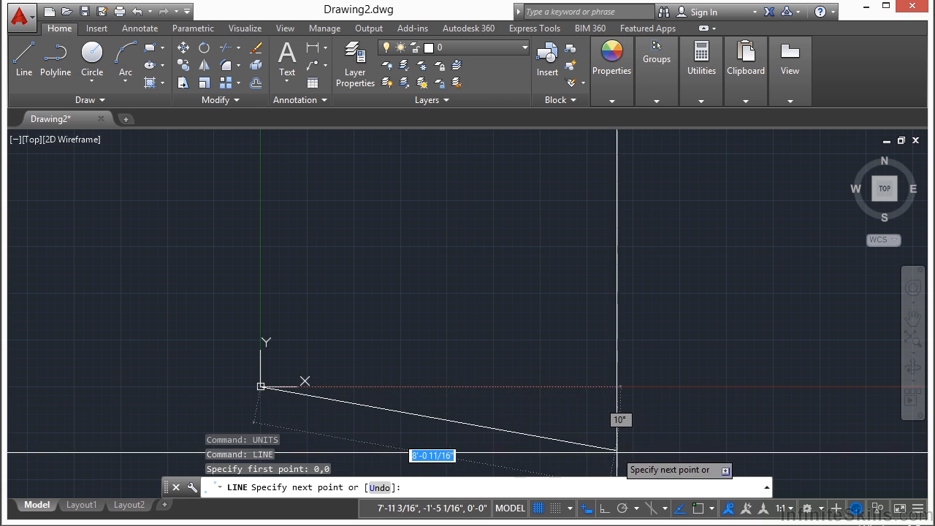
Turn on Ortho mode and complete the line from the origin 50' horizontally in the positive X direction.
left_click(604, 509)
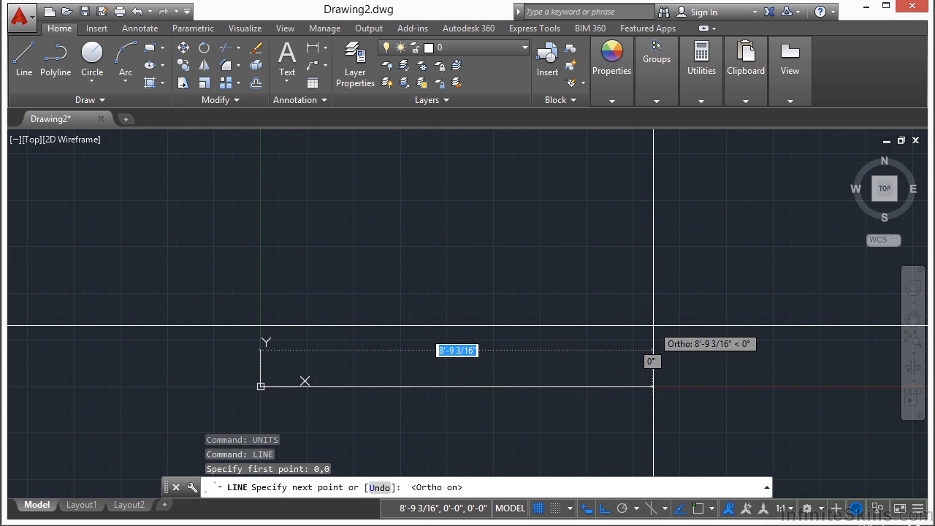
scroll(495, 341, "down", 2)
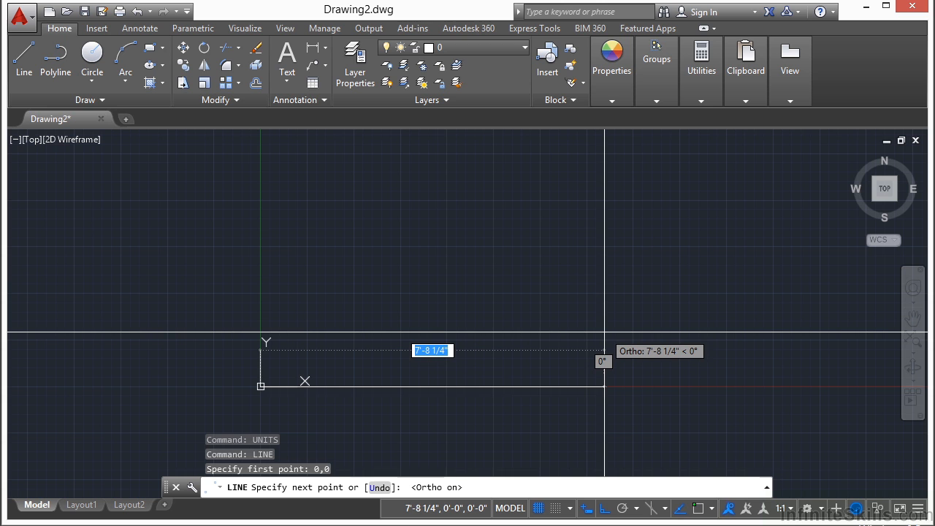
type("5")
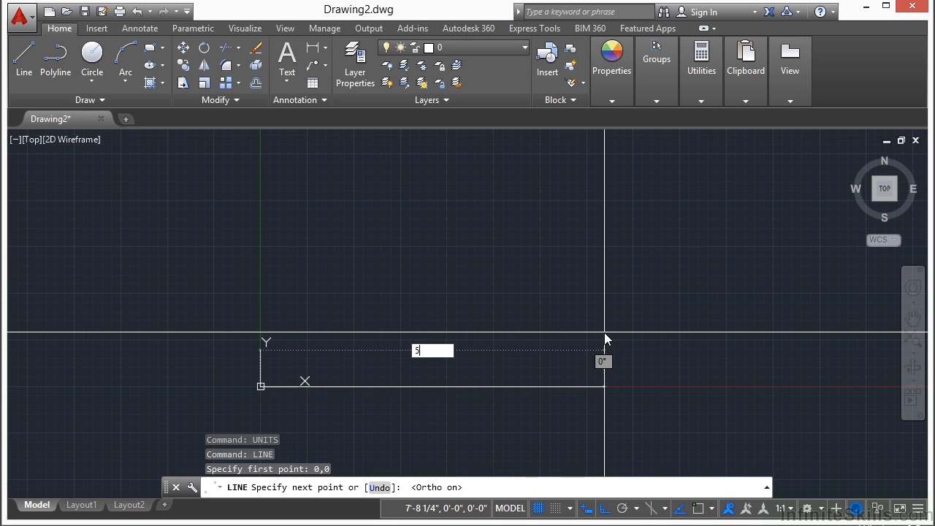
type("0'")
key("Return")
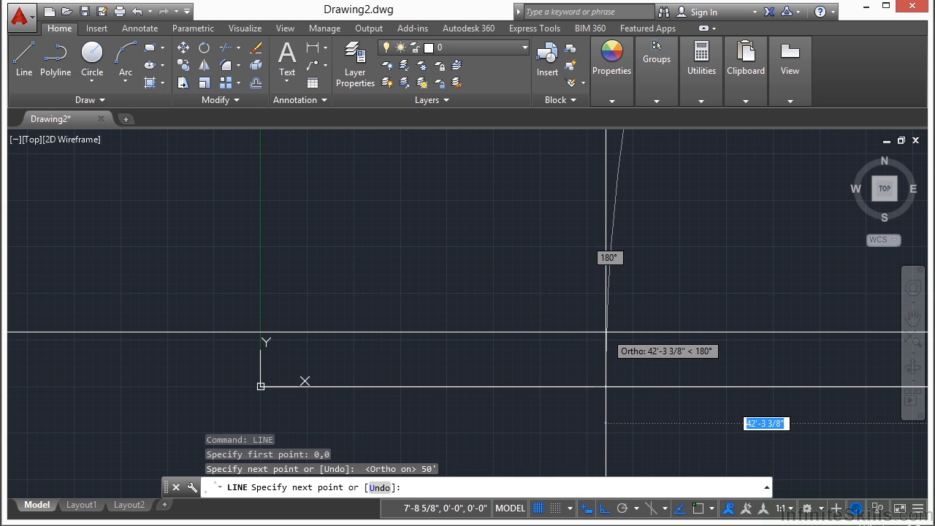
key("Return")
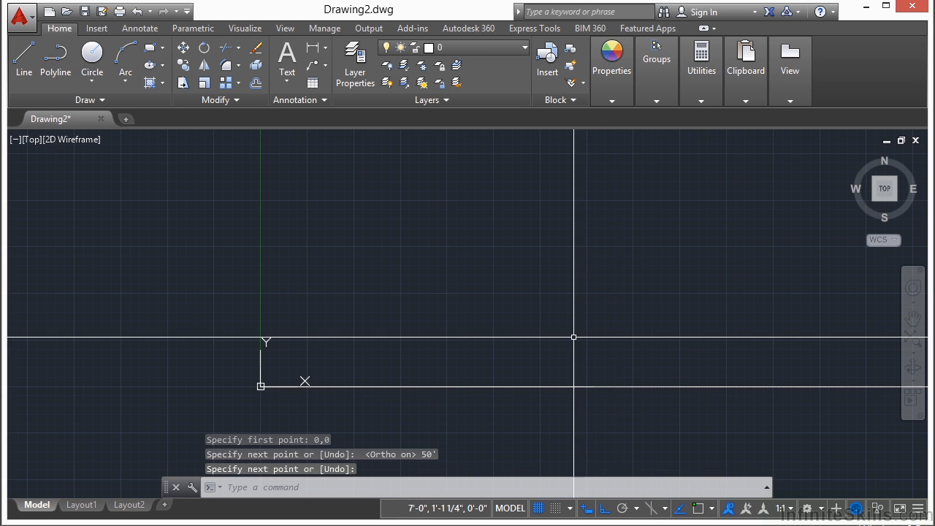
middle_click(574, 337)
middle_click(573, 337)
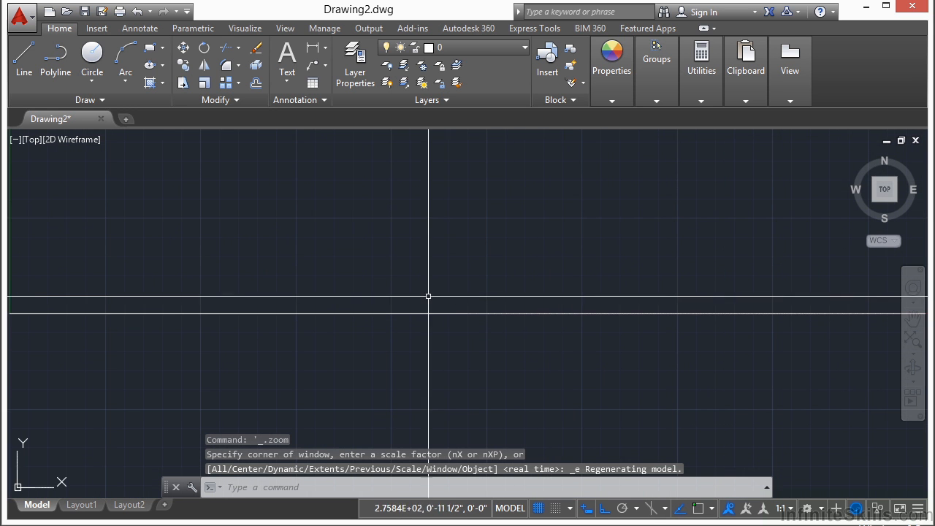
Select the 50' horizontal line, check the coordinates at its far endpoint grip, and clear the selection.
scroll(424, 296, "down", 1)
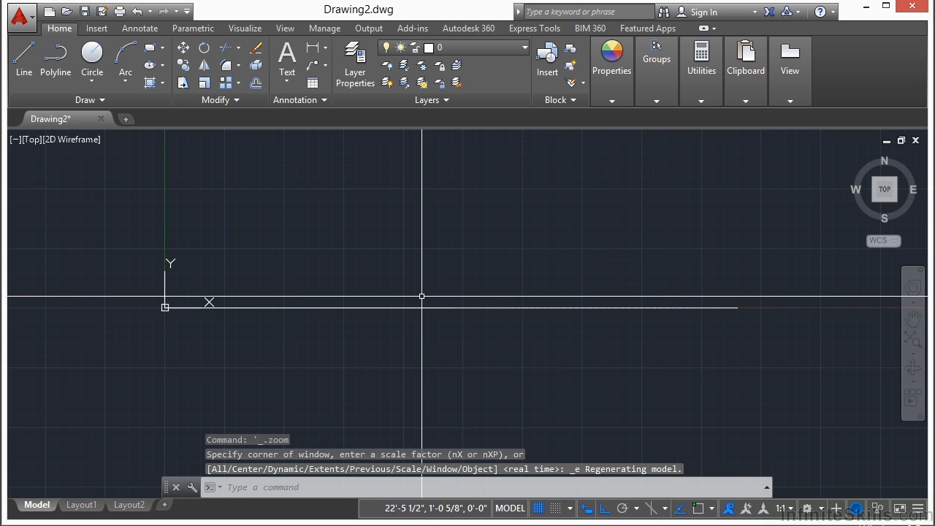
left_click(366, 308)
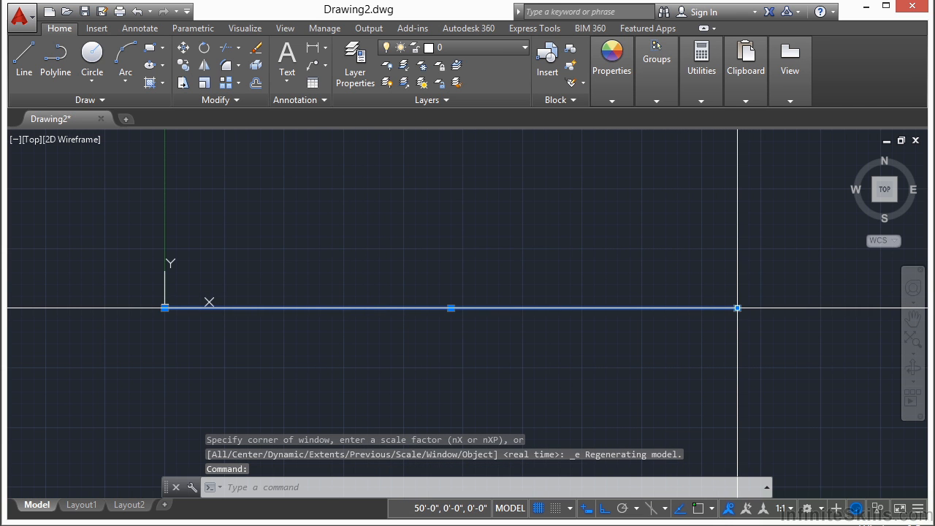
mouse_move(737, 308)
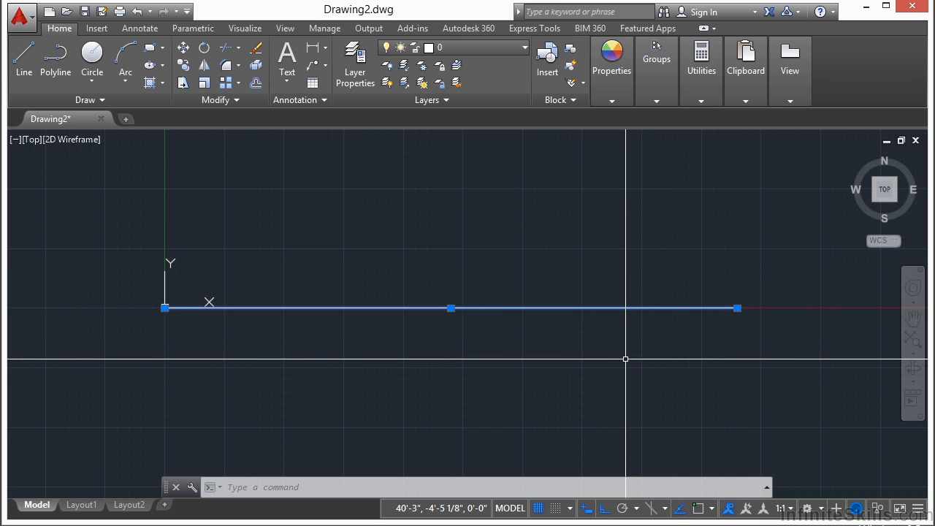
key("Escape")
Draw a line from the far endpoint of the 50' line 30' straight up, using the Endpoint snap for its start.
middle_click_drag(527, 278, 514, 299)
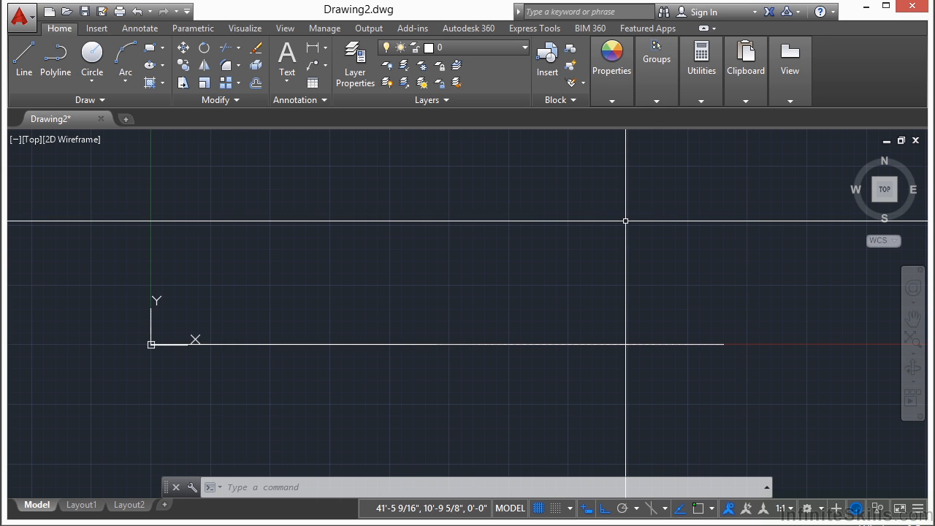
type("LINE")
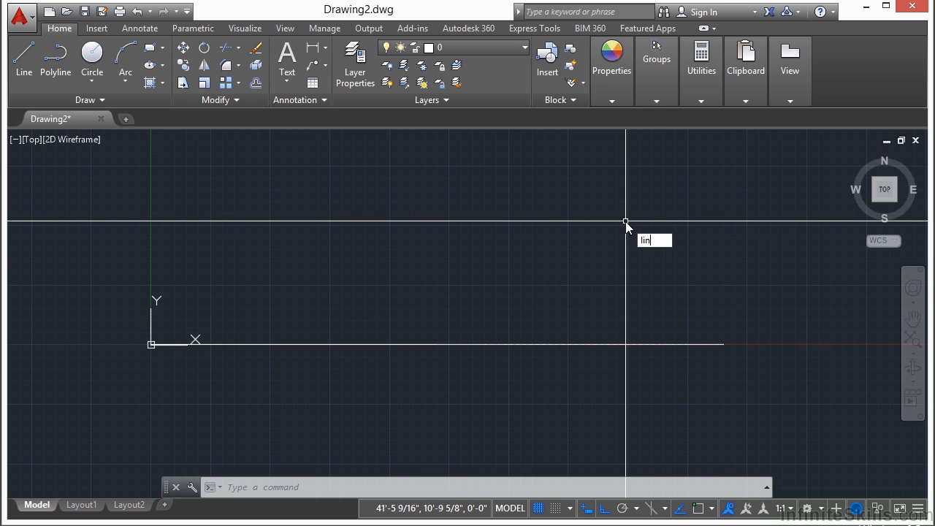
key("Return")
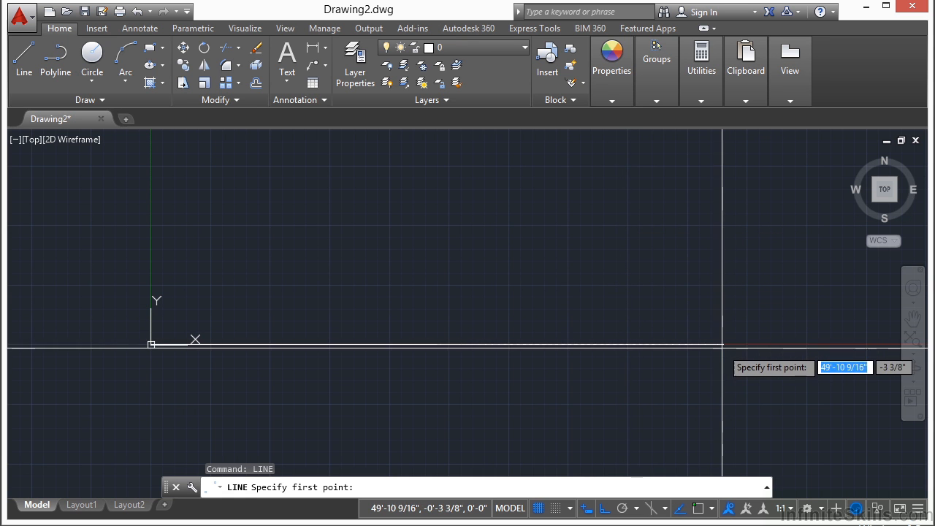
type("end")
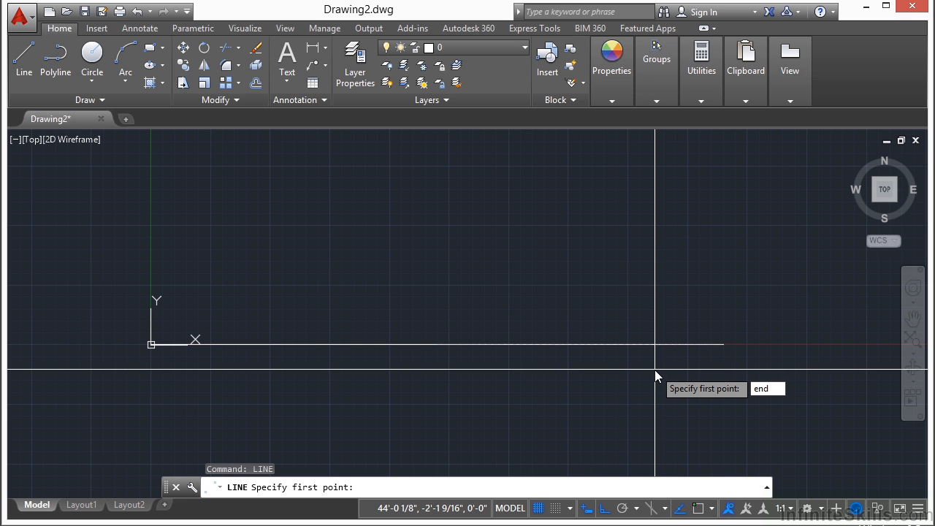
key("Return")
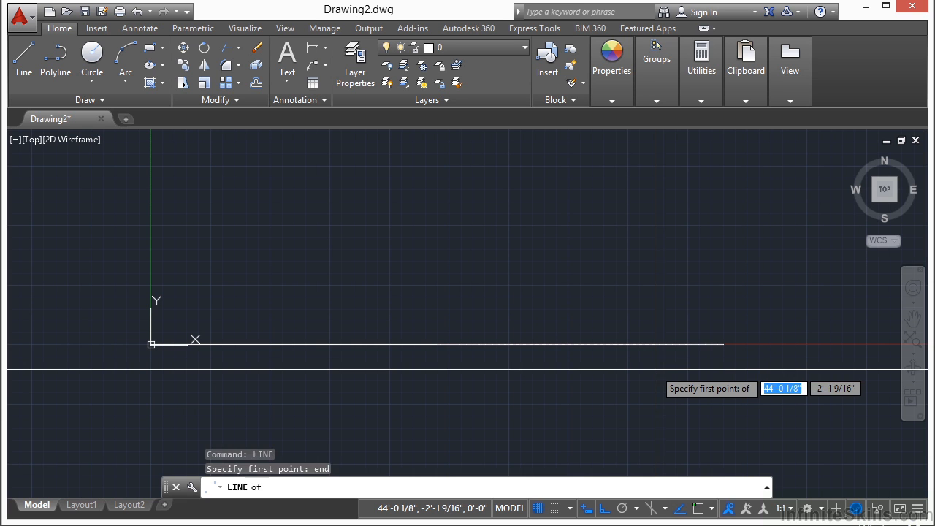
left_click(723, 344)
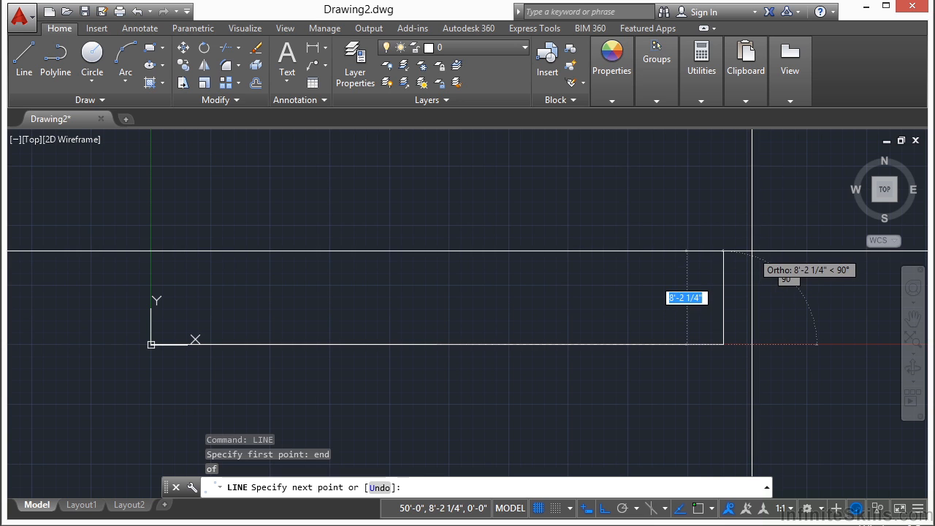
type("30")
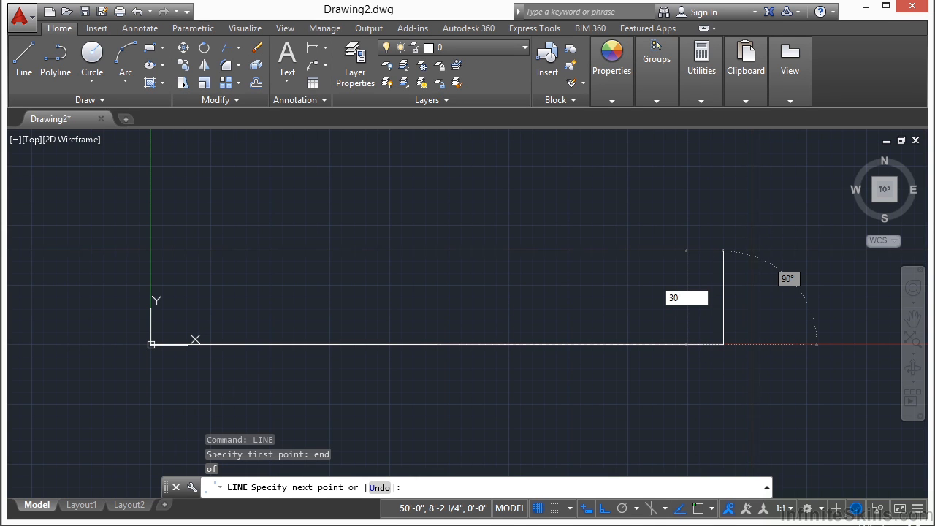
key("Return")
Continue the line 50' horizontally in the negative X direction from the top of the vertical segment.
scroll(666, 294, "down", 2)
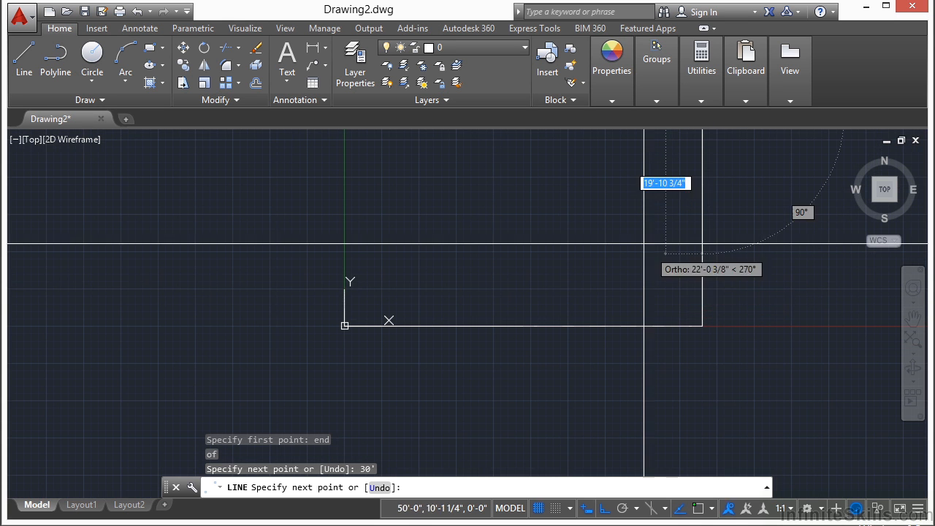
scroll(669, 277, "down", 2)
middle_click_drag(668, 289, 643, 250)
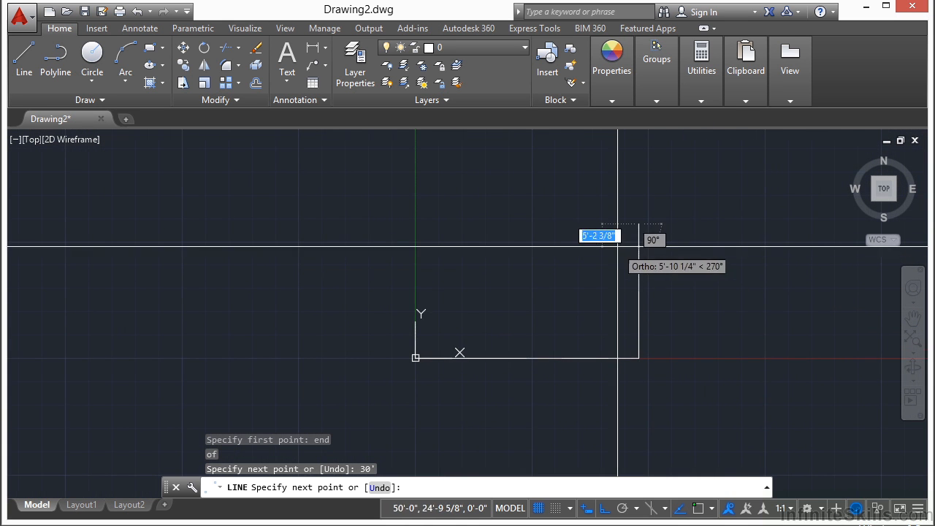
scroll(646, 239, "up", 2)
scroll(438, 241, "down", 1)
scroll(438, 248, "up", 1)
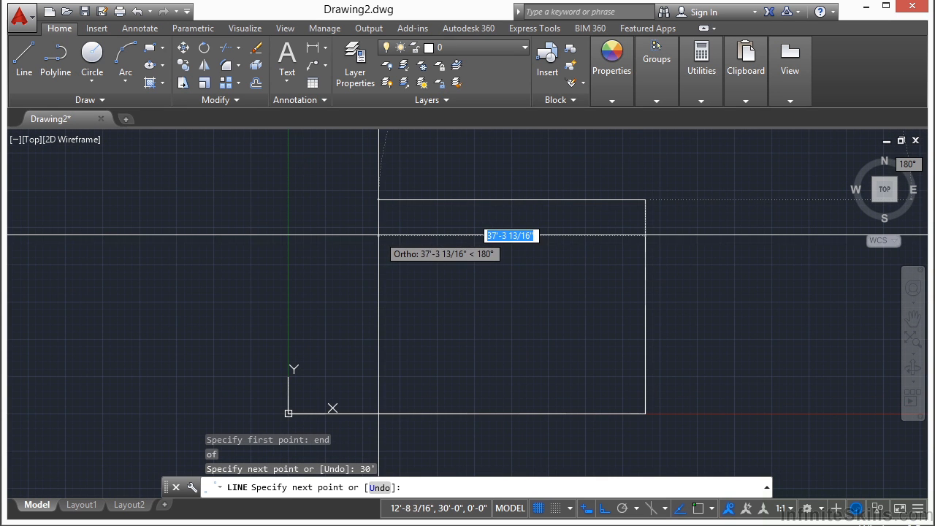
type("50")
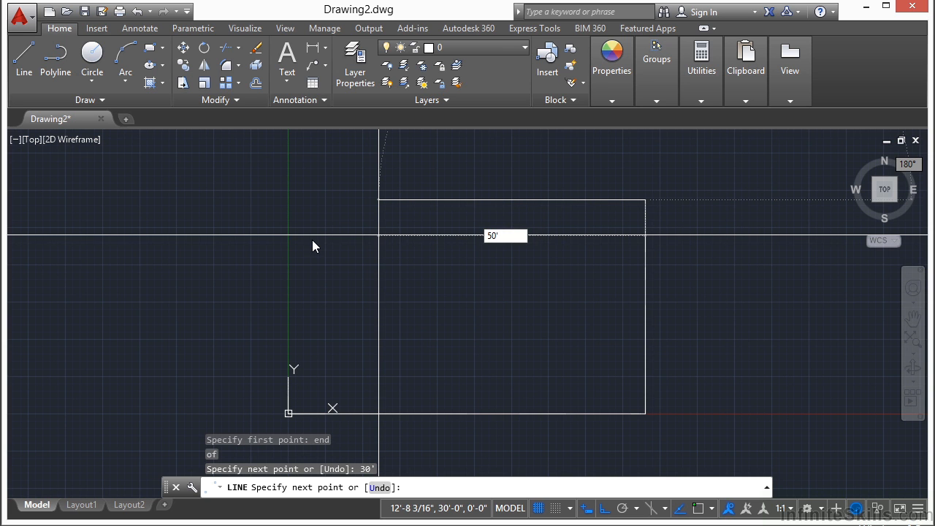
key("Return")
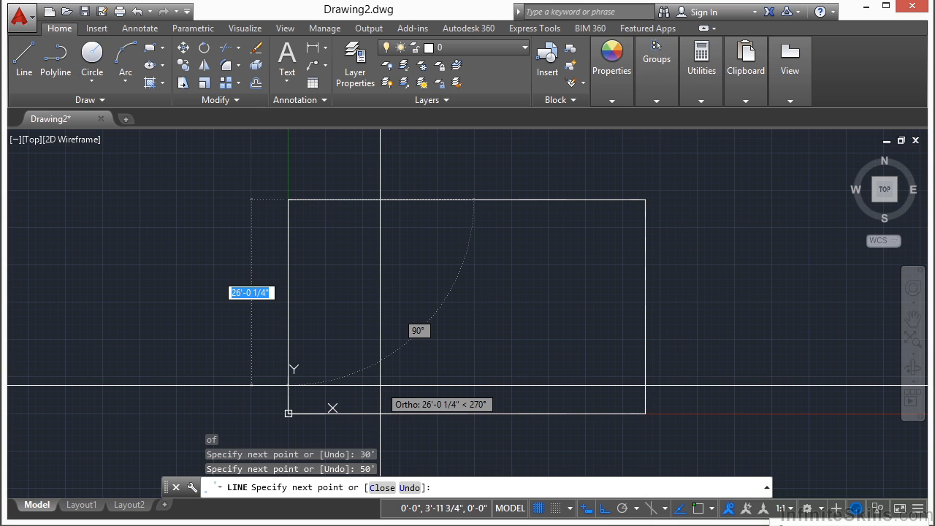
Close the rectangle with a 30' segment straight down to the origin and end the Line command.
type("30")
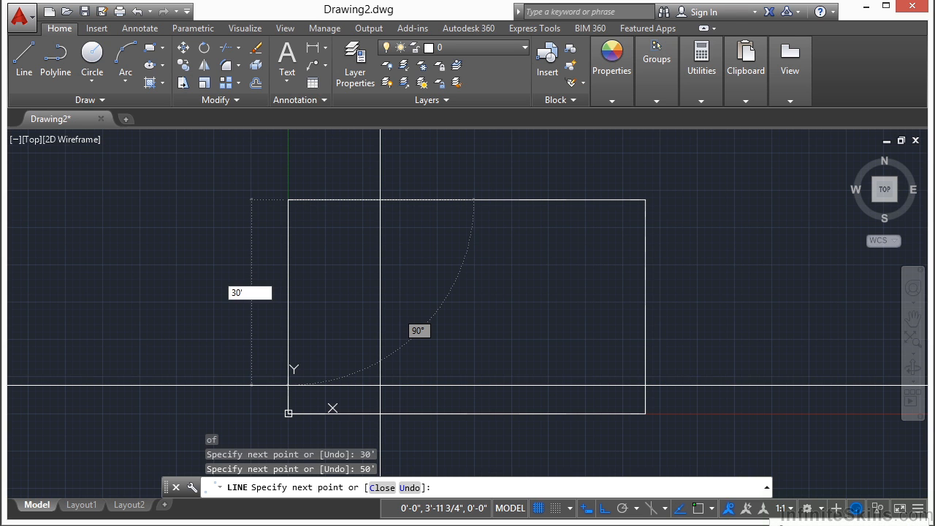
type("'")
key("Return")
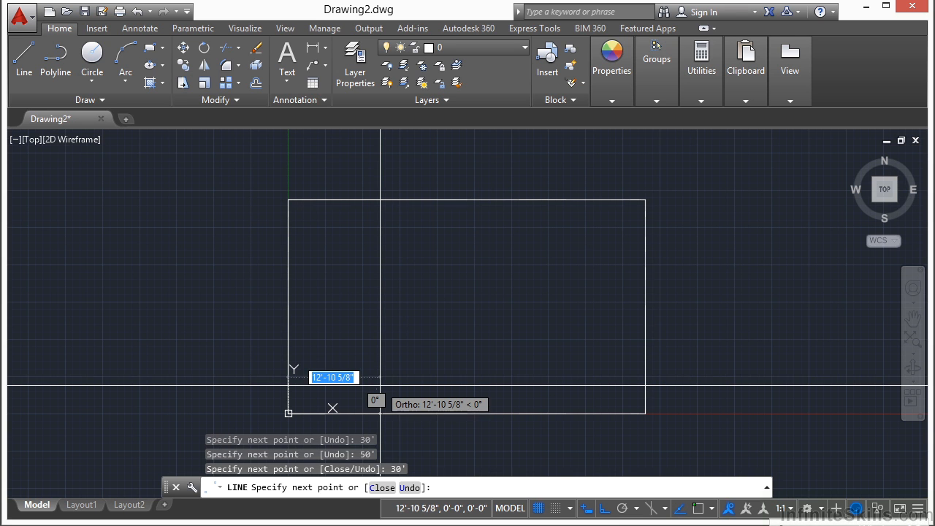
key("Return")
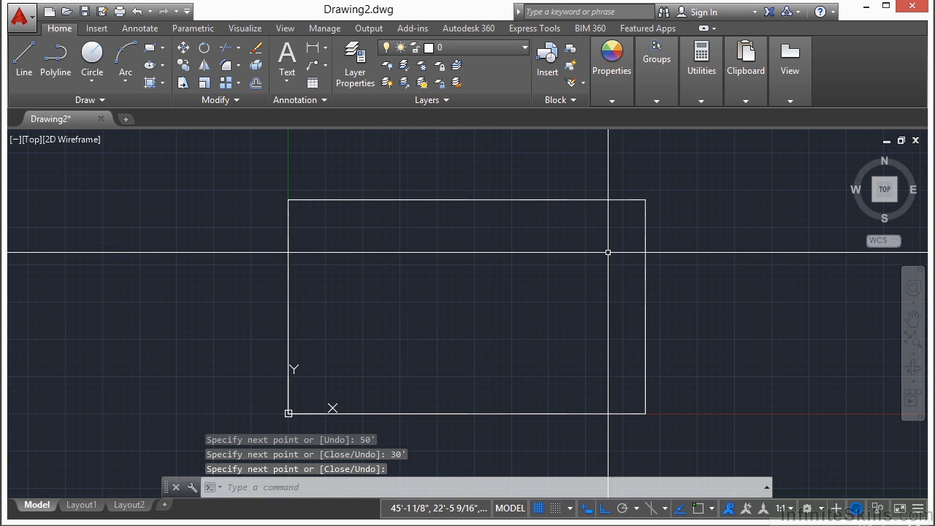
Regenerate the whole drawing with the REA (Regenall) command.
scroll(467, 299, "down", 1)
mouse_move(467, 299)
middle_mouse_down()
mouse_move(511, 273)
mouse_move(479, 301)
middle_mouse_up()
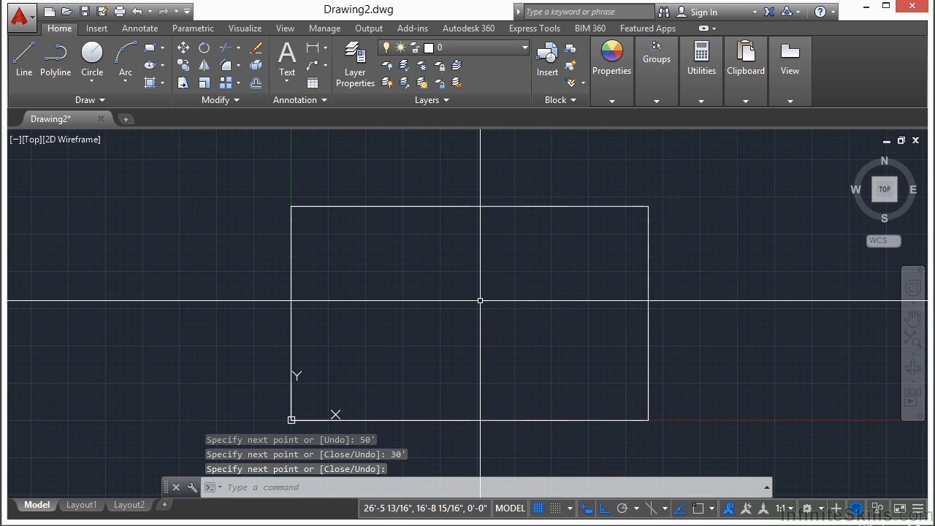
type("rea")
key("Return")
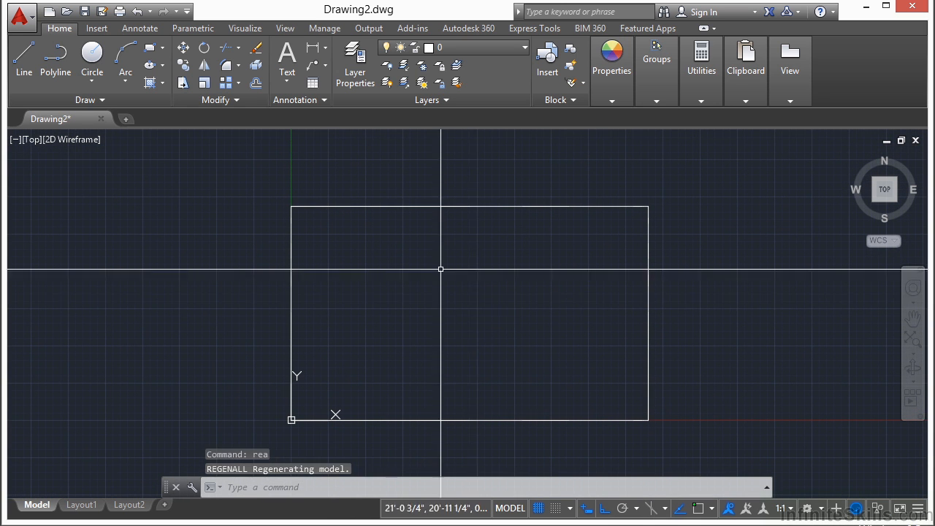
mouse_move(434, 273)
middle_mouse_down()
mouse_move(411, 284)
mouse_move(417, 273)
middle_mouse_up()
scroll(343, 352, "down", 2)
scroll(369, 335, "up", 2)
mouse_move(367, 336)
middle_mouse_down()
mouse_move(444, 325)
mouse_move(404, 326)
middle_mouse_up()
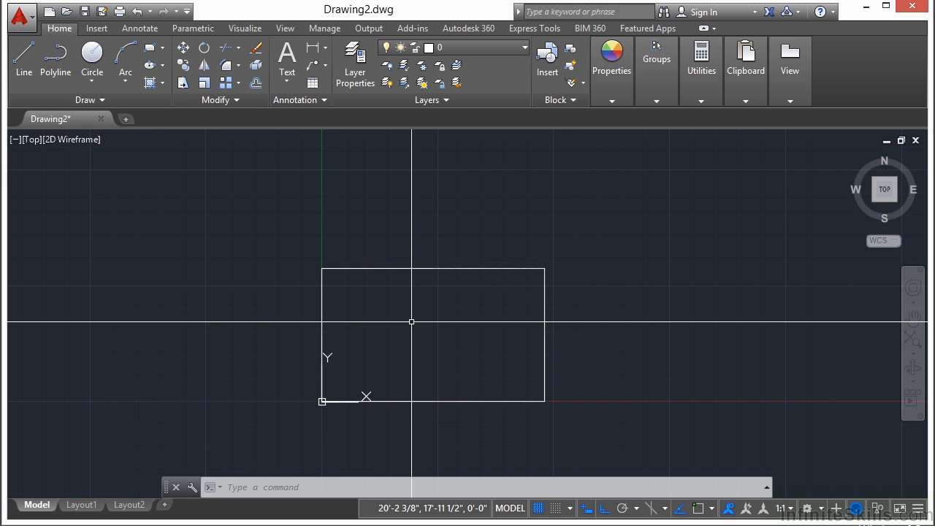
scroll(384, 293, "up", 2)
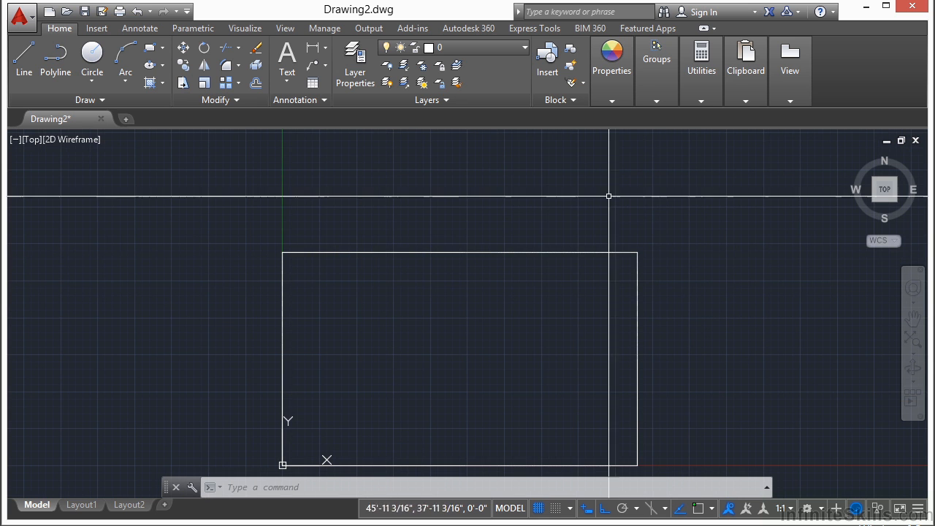
Draw a line from the endpoint at the rectangle's upper-right corner, 60 inches horizontally in the positive X direction.
type("line")
key("Return")
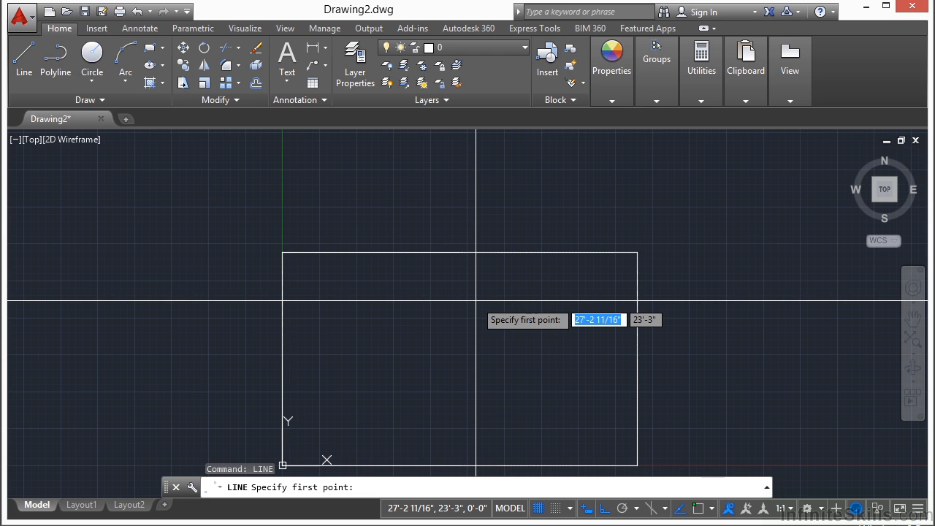
type("end")
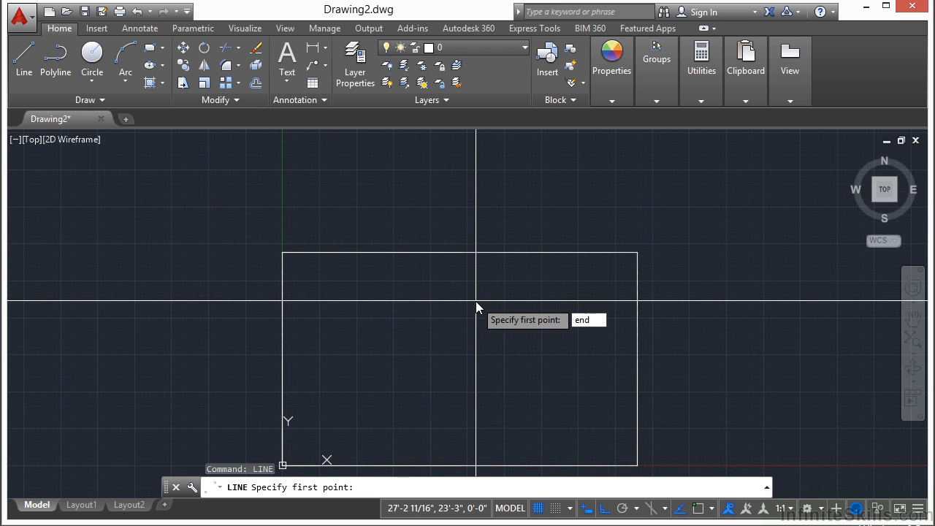
key("Return")
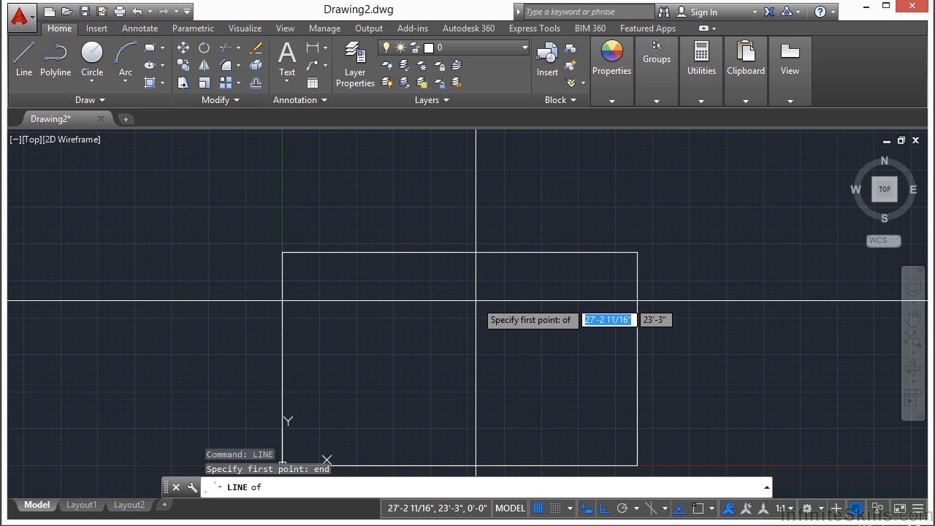
left_click(637, 252)
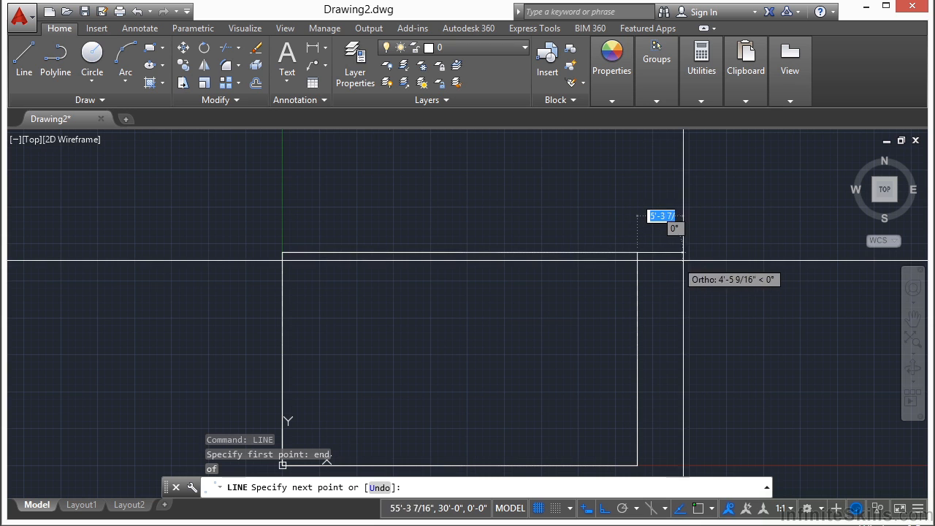
type("5'")
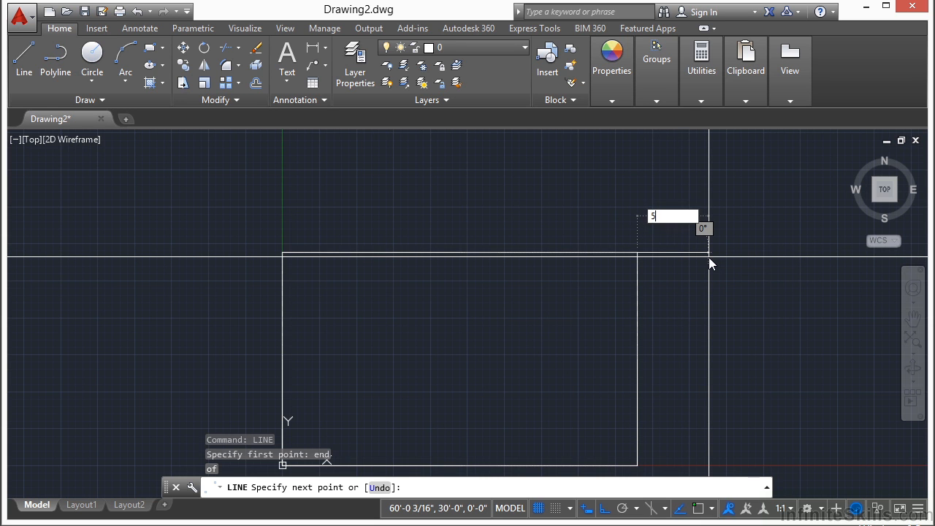
key("BackSpace")
key("BackSpace")
type("60")
key("Return")
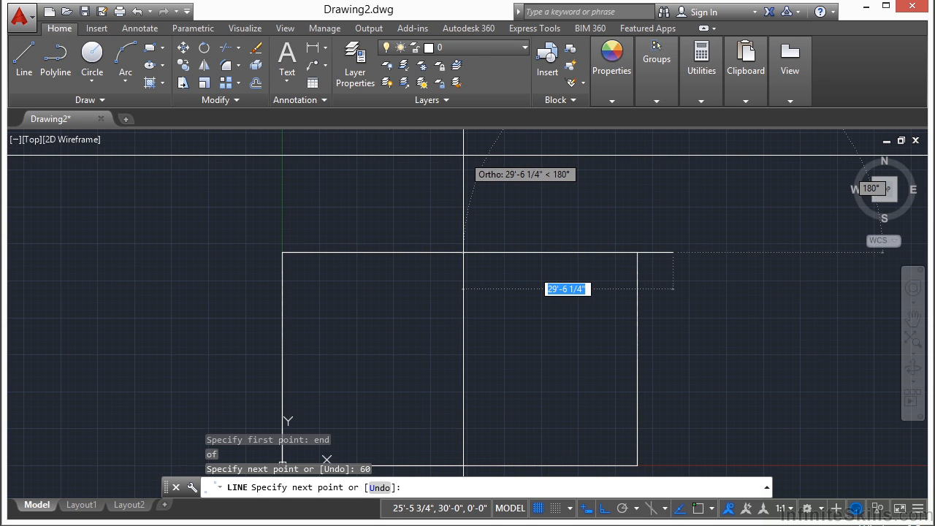
Turn off Ortho mode and add a 40' sloped segment at 138.59° from the end of the overhang.
type("40")
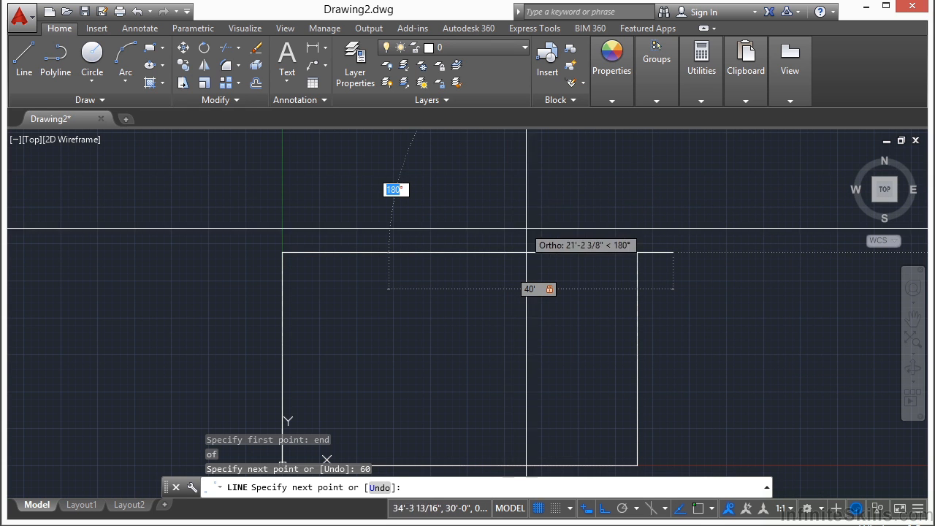
left_click(604, 511)
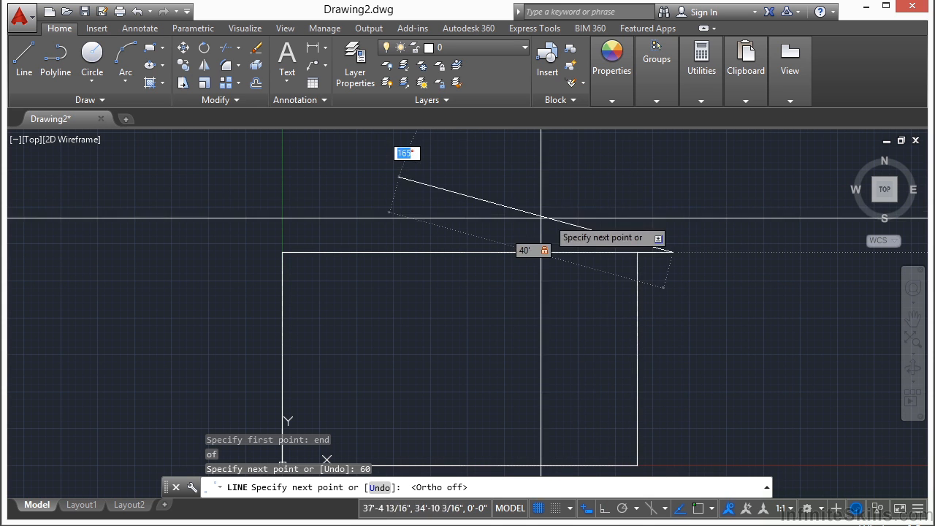
scroll(504, 255, "down", 2)
middle_click_drag(603, 213, 573, 289)
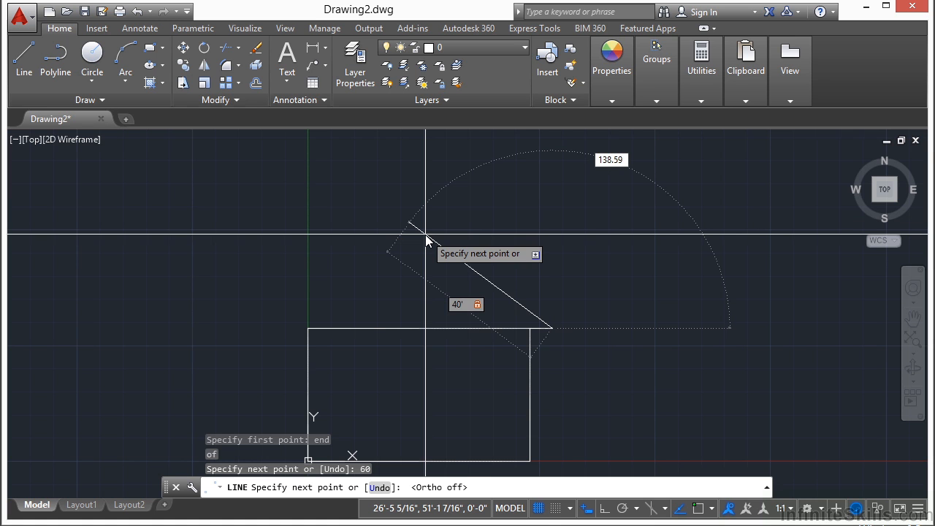
key("Return")
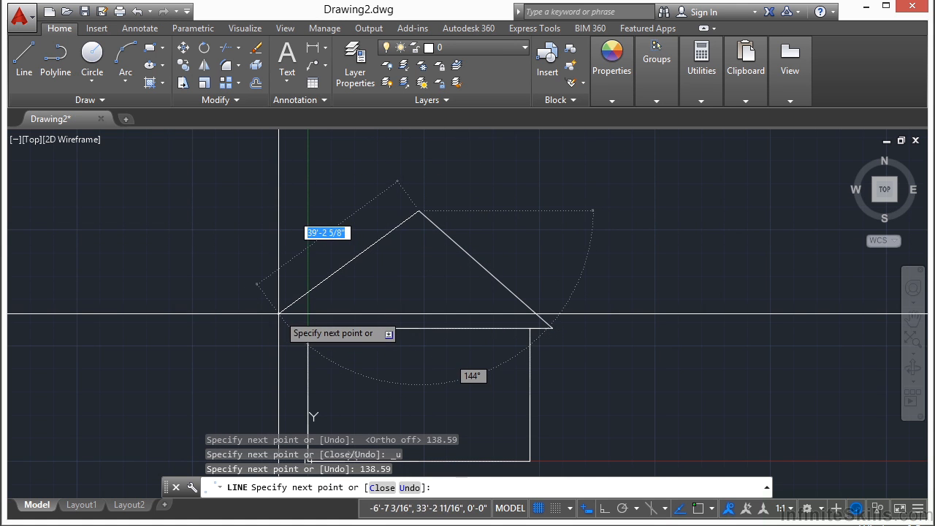
Add the second 40' sloped segment from the peak at an angle of 221.41°.
type("40")
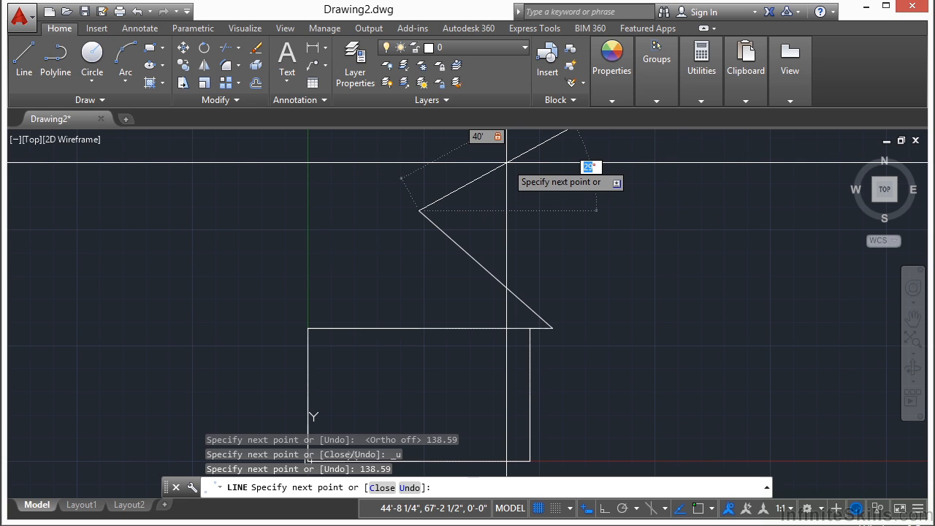
type(".41")
key("Return")
Close the roof outline with an overhang segment snapped to the endpoint at the rectangle's upper-left corner and finish the line.
scroll(292, 345, "up", 4)
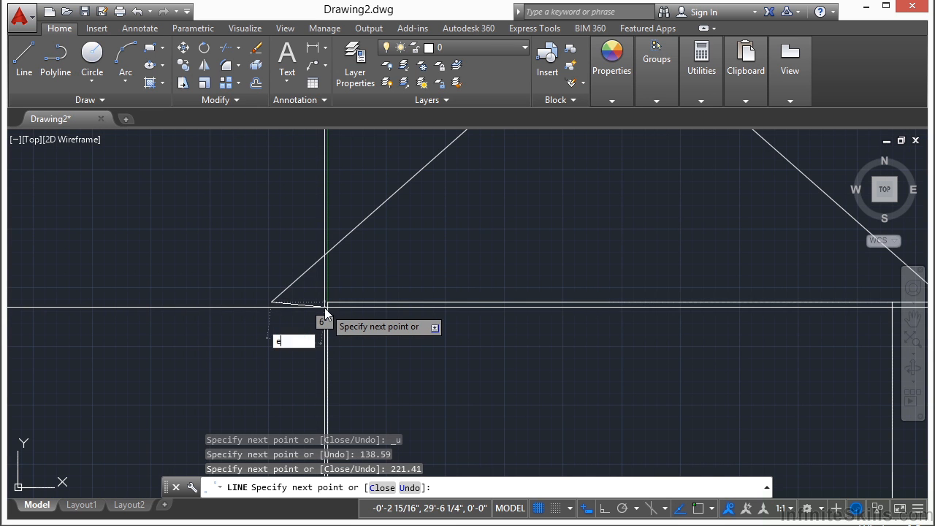
type("end")
key("Return")
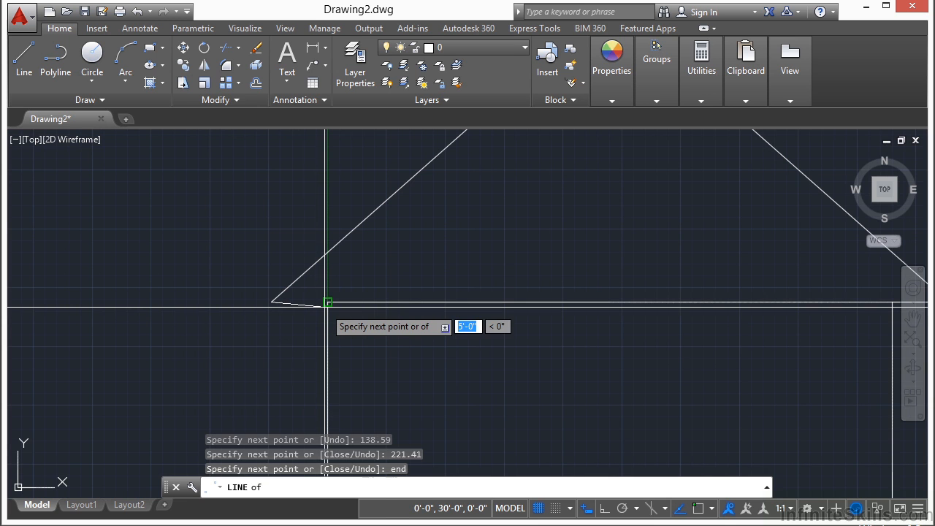
left_click(327, 302)
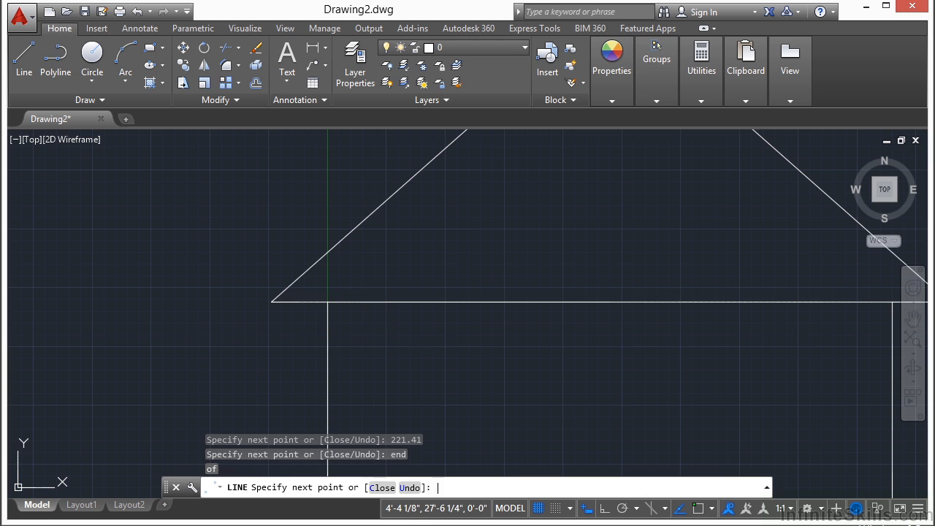
key("Return")
middle_click(615, 217)
middle_click(615, 218)
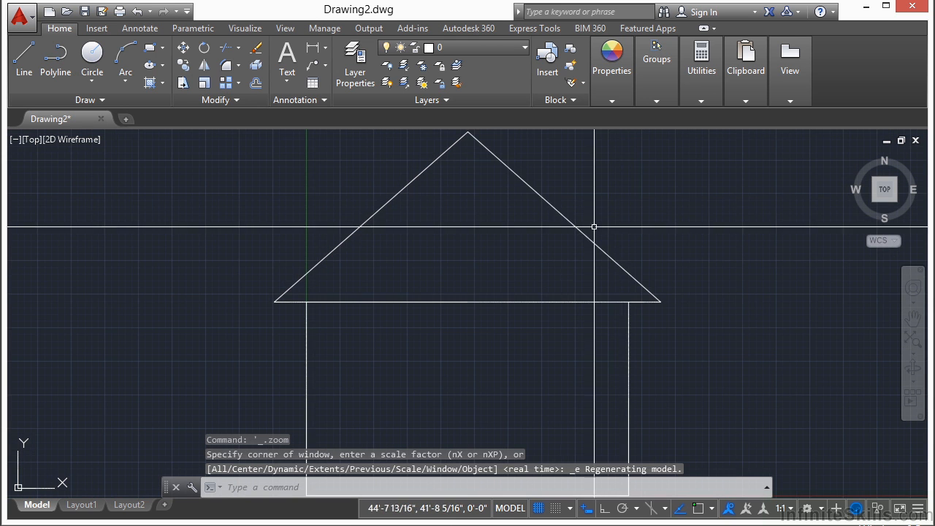
scroll(584, 226, "down", 3)
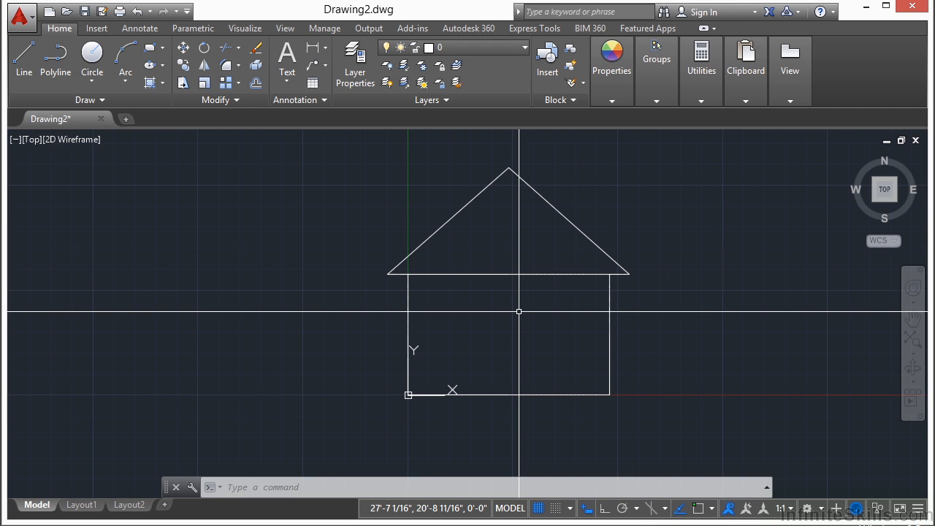
Select the rectangle's bottom line to examine its grips at the origin, and clear the selection.
middle_click_drag(495, 345, 506, 309)
scroll(482, 375, "up", 4)
left_click(538, 328)
left_click(514, 383)
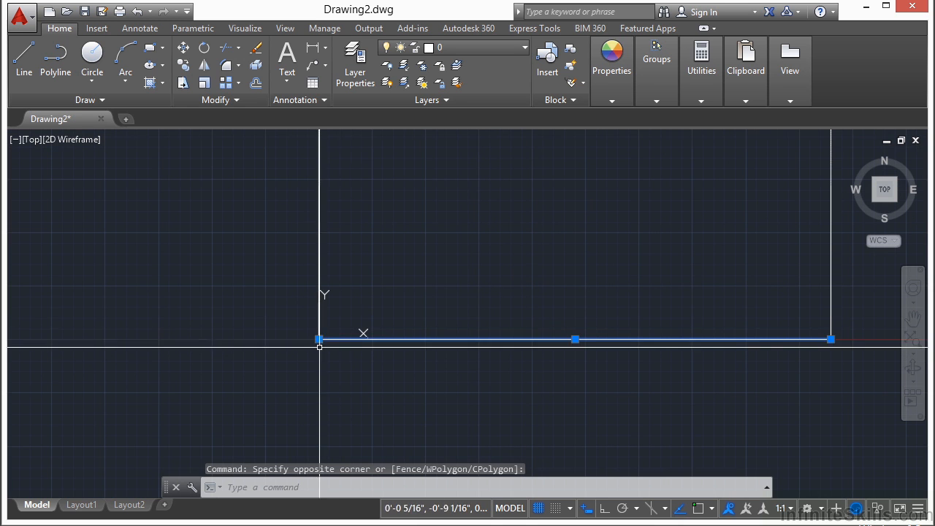
key("Escape")
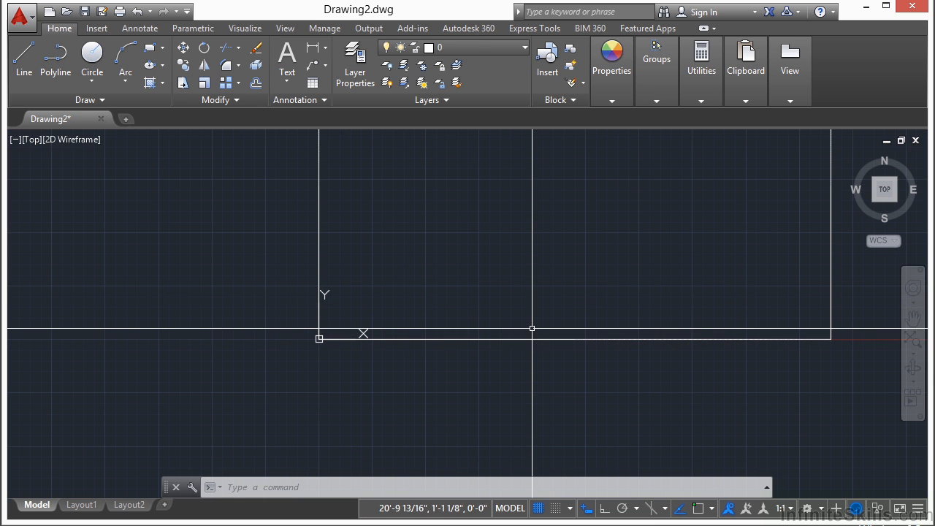
Draw a line from the origin 0,0 to the absolute coordinate #25,25.
key("Return")
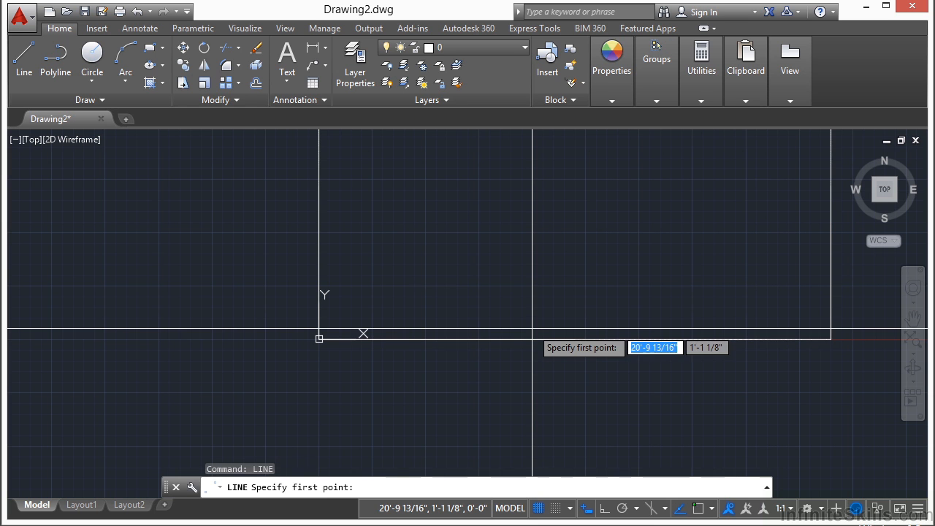
type("0,0")
key("Return")
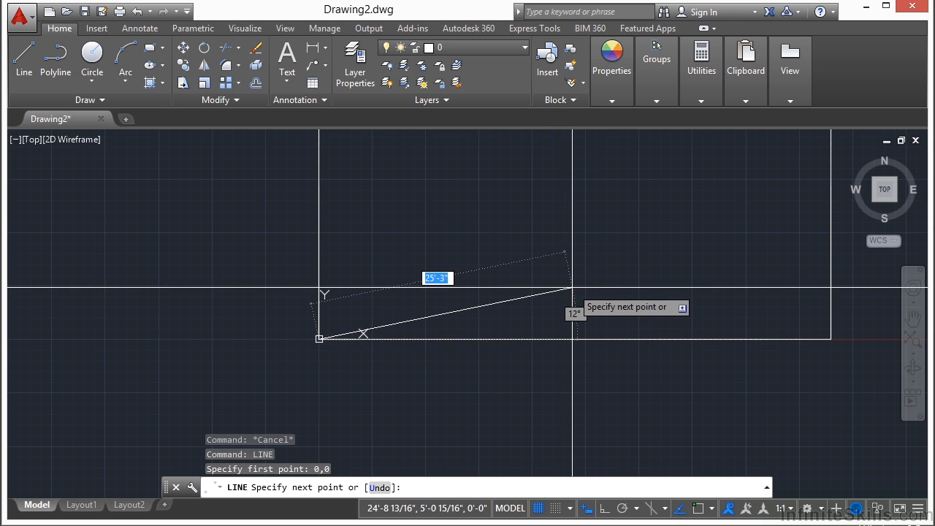
left_click(585, 508)
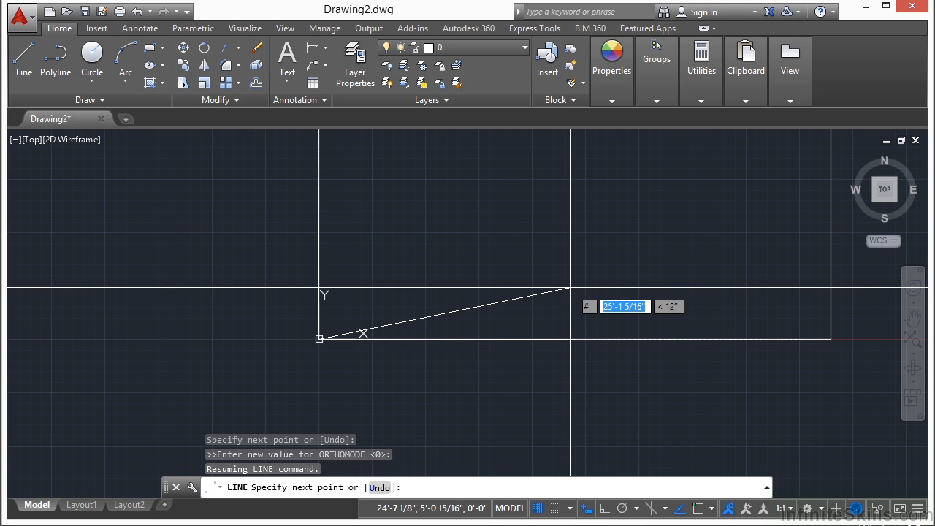
type("25")
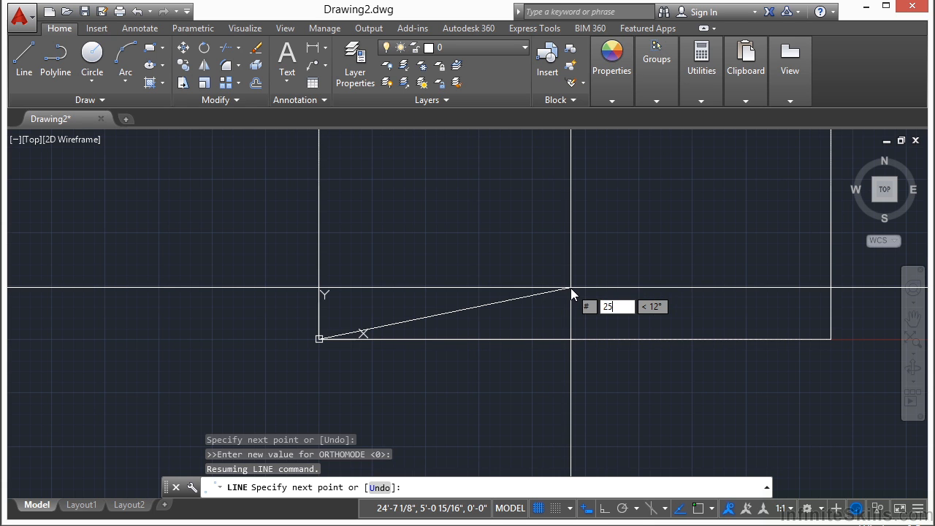
key("Tab")
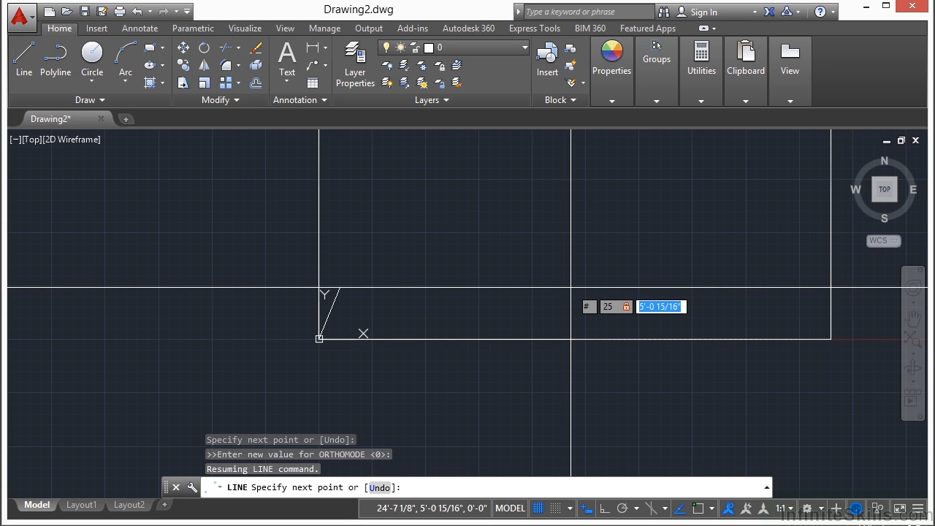
type("25")
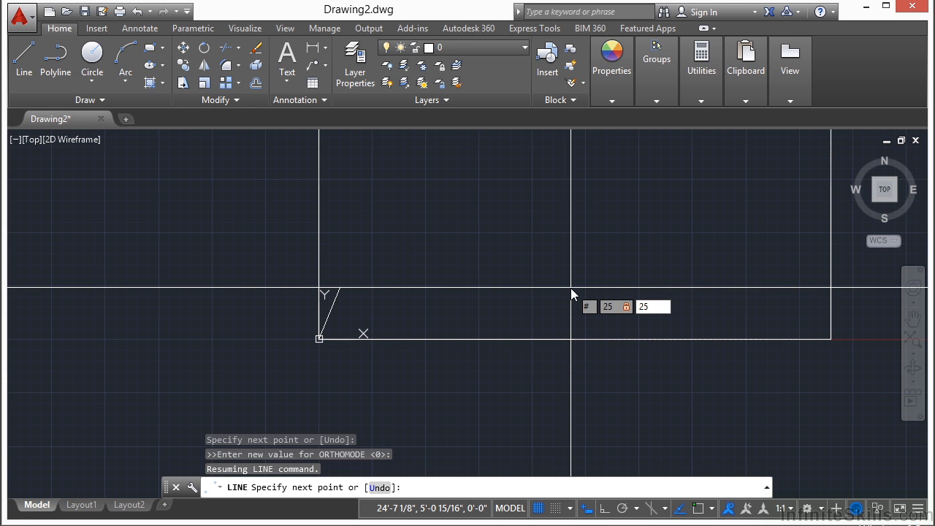
key("Return")
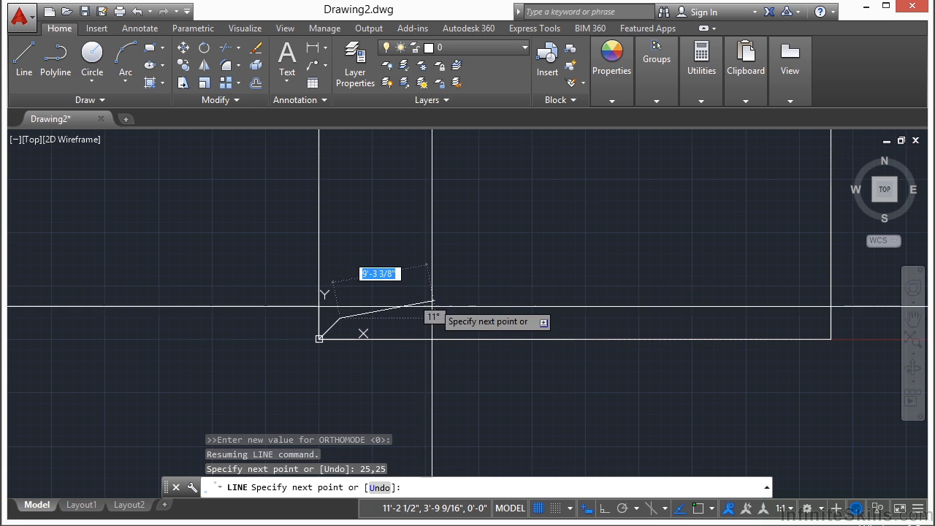
Examine the length, angle and upper endpoint coordinates of the short diagonal line at the house's lower-left corner.
scroll(331, 328, "up", 10)
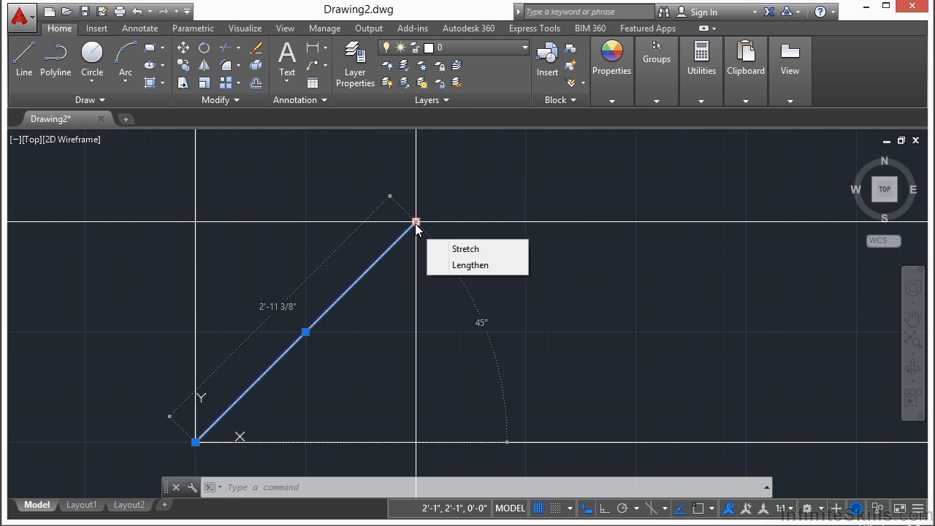
key("Escape")
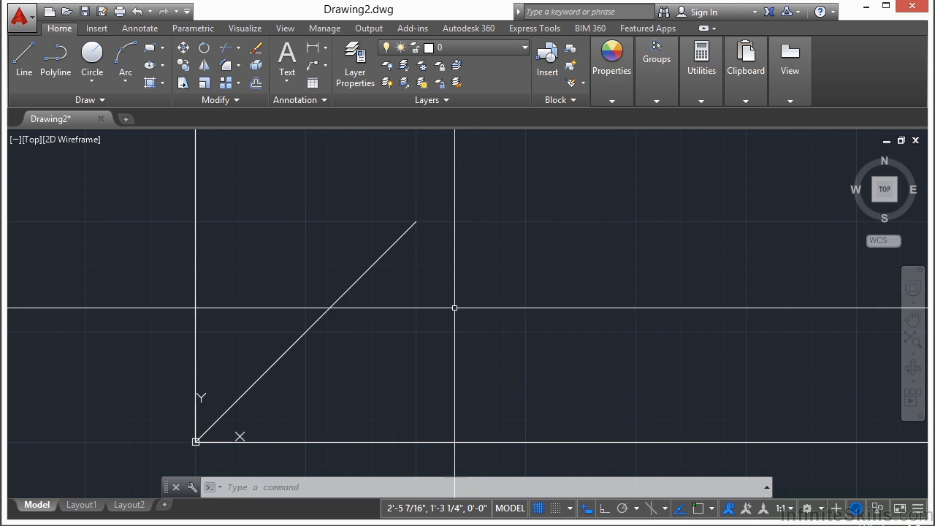
scroll(396, 314, "down", 6)
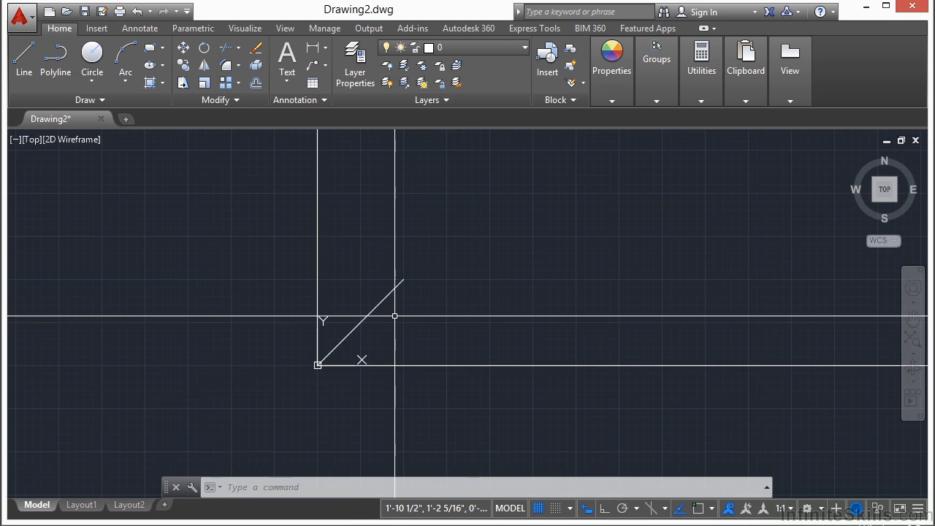
scroll(394, 316, "down", 3)
middle_click_drag(584, 282, 574, 296)
middle_click(574, 297)
middle_click(574, 296)
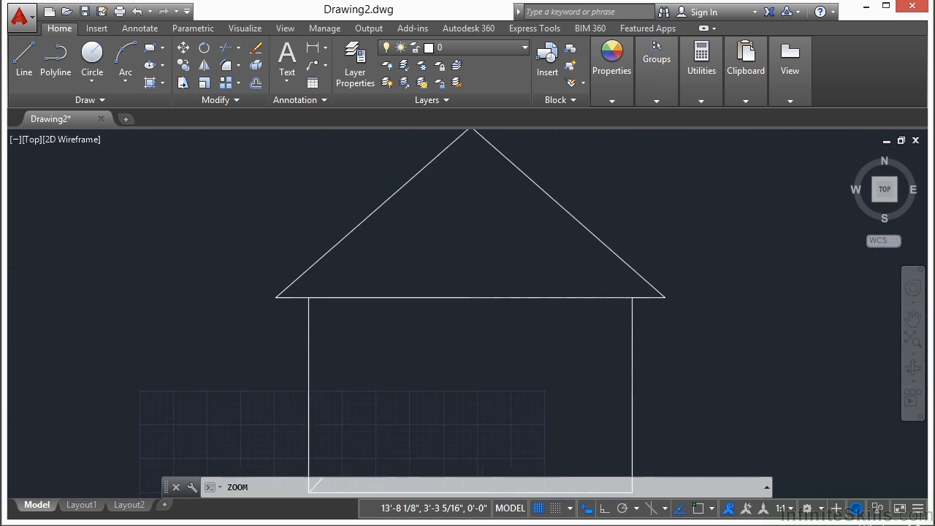
scroll(500, 278, "down", 3)
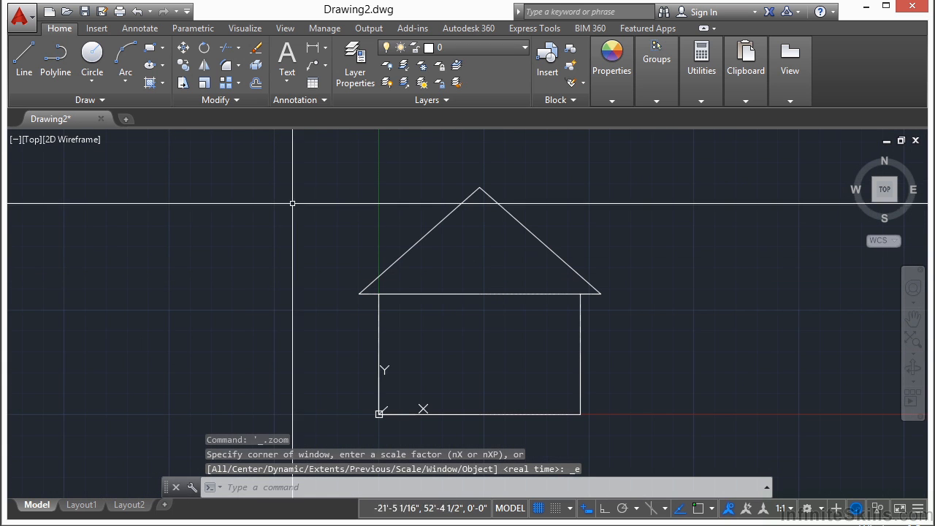